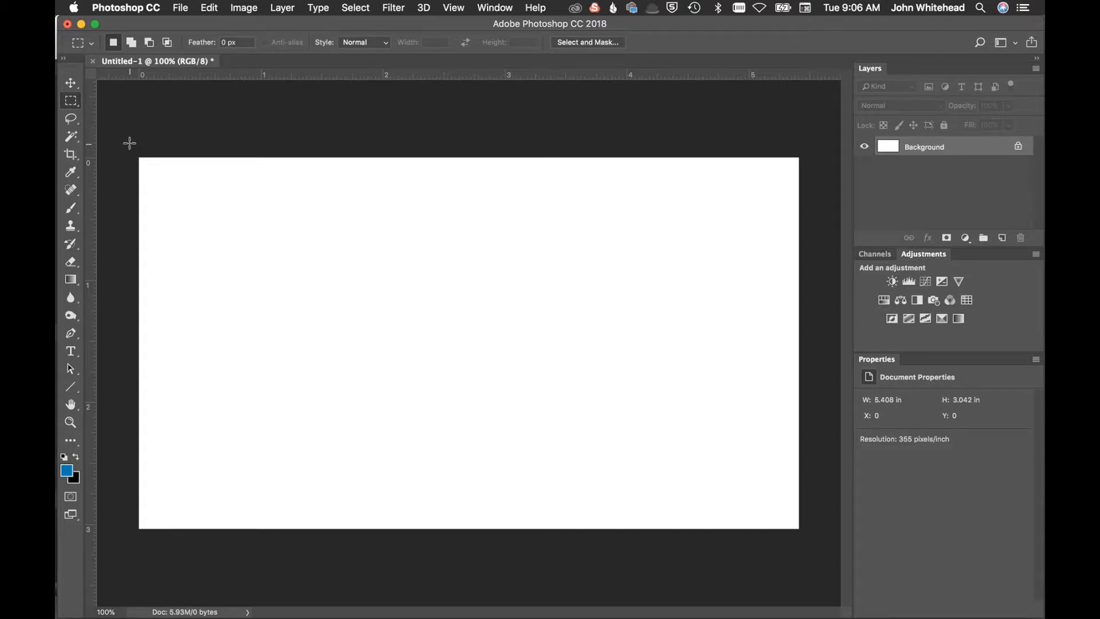
Select a narrow full-height strip along the canvas's left edge and fill it with black.
drag(129, 143, 160, 556)
key(shift)
key(shift+BackSpace)
click(748, 103)
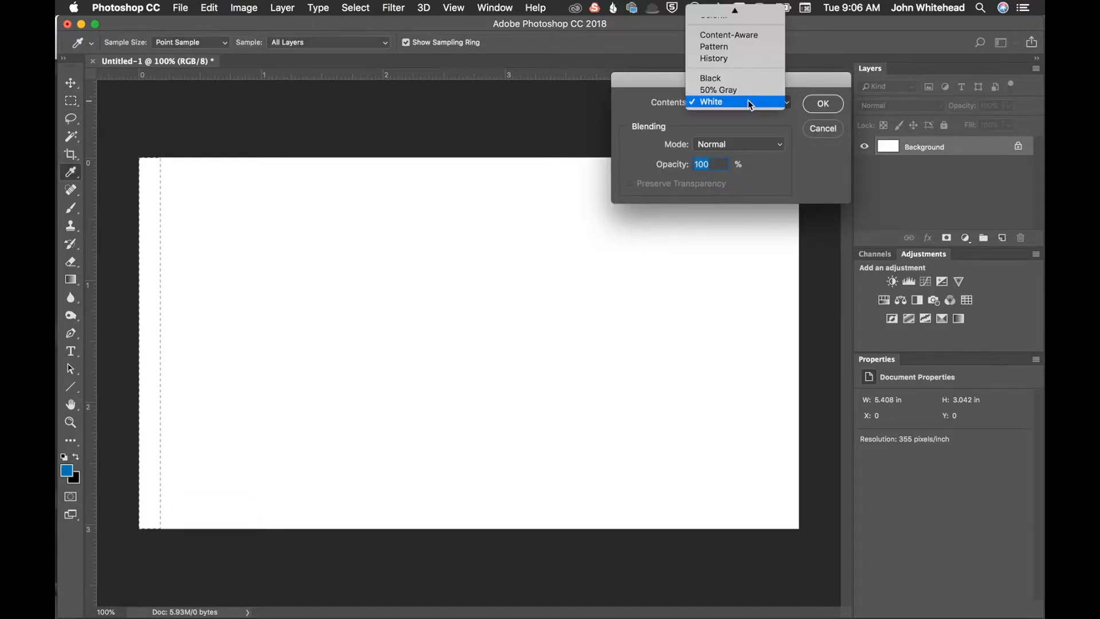
click(743, 76)
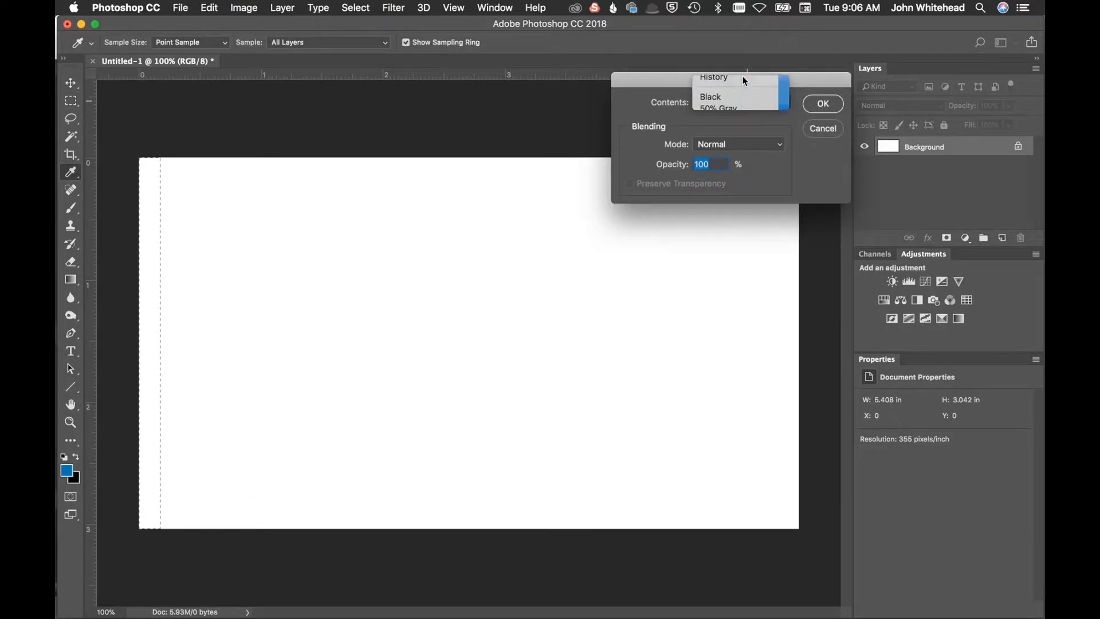
click(823, 104)
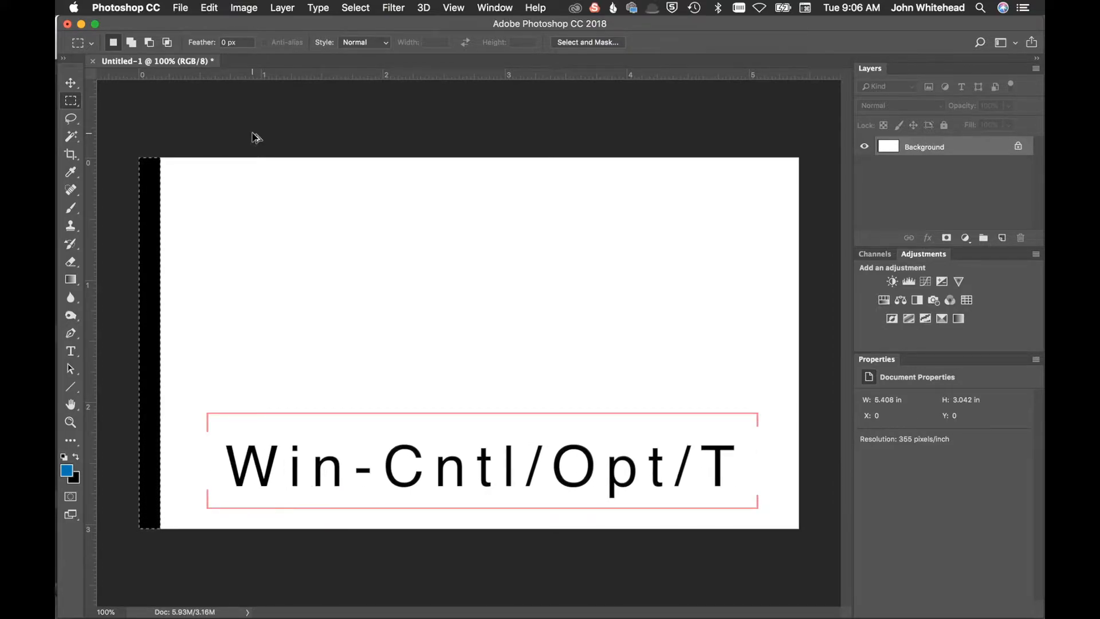
Duplicate the black strip with Free Transform, placing the copy at X 156.5 px at the same height.
key(super+alt+t)
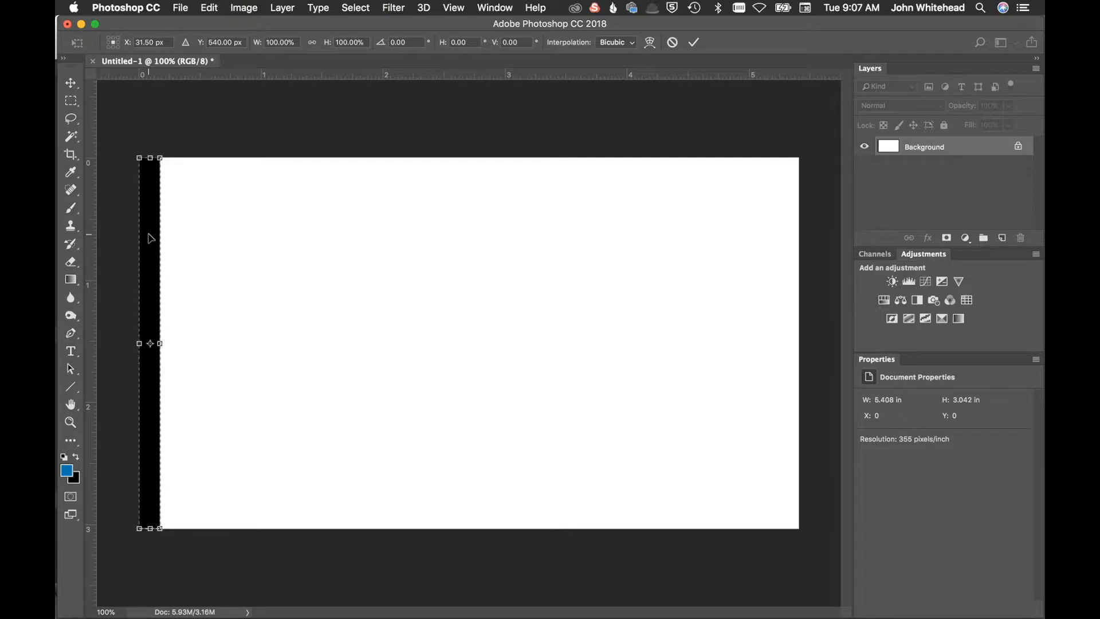
drag(154, 240, 193, 238)
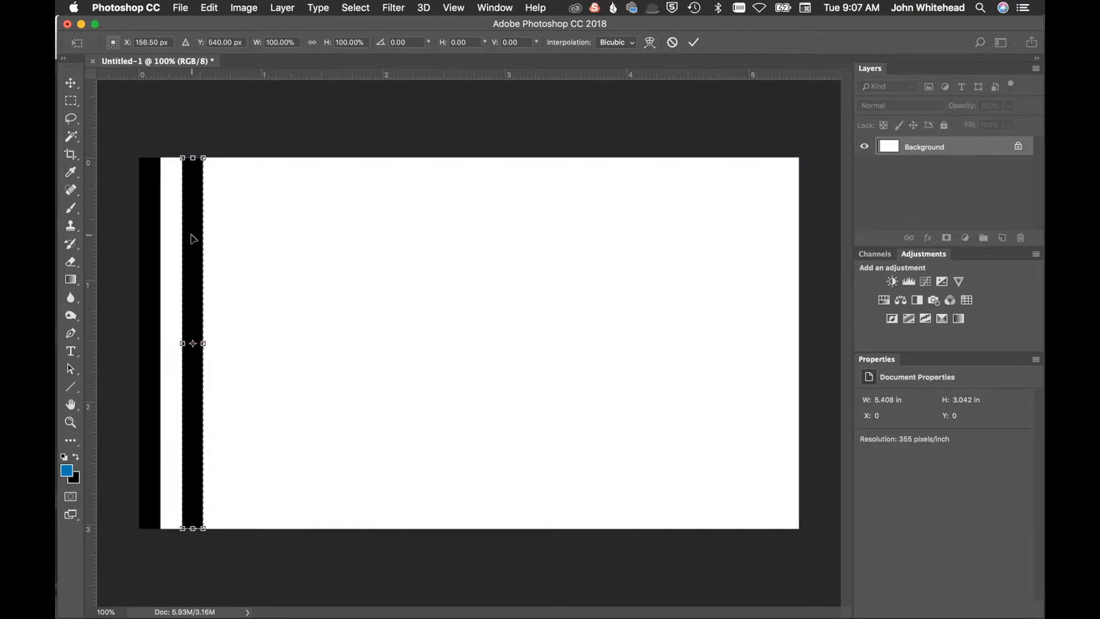
key(Return)
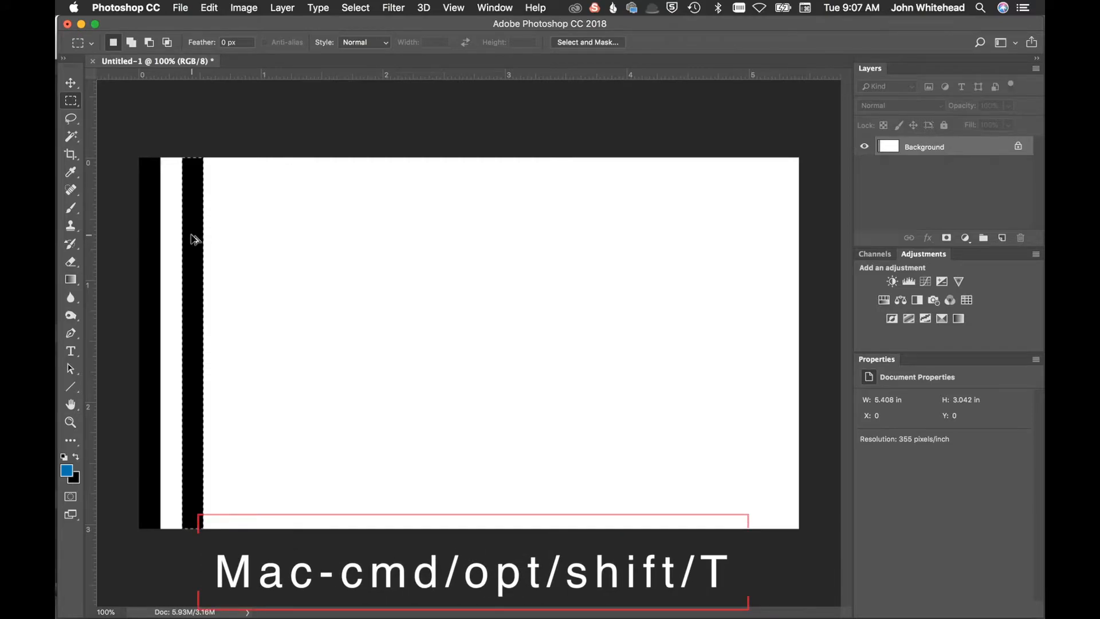
Repeat the duplicating transform until evenly spaced black stripes fill the canvas width, and deselect the last stripe.
key(super+alt+shift+t)
key(super+alt+shift+t)
key(super+alt+shift+t)
key(super+alt+shift+t)
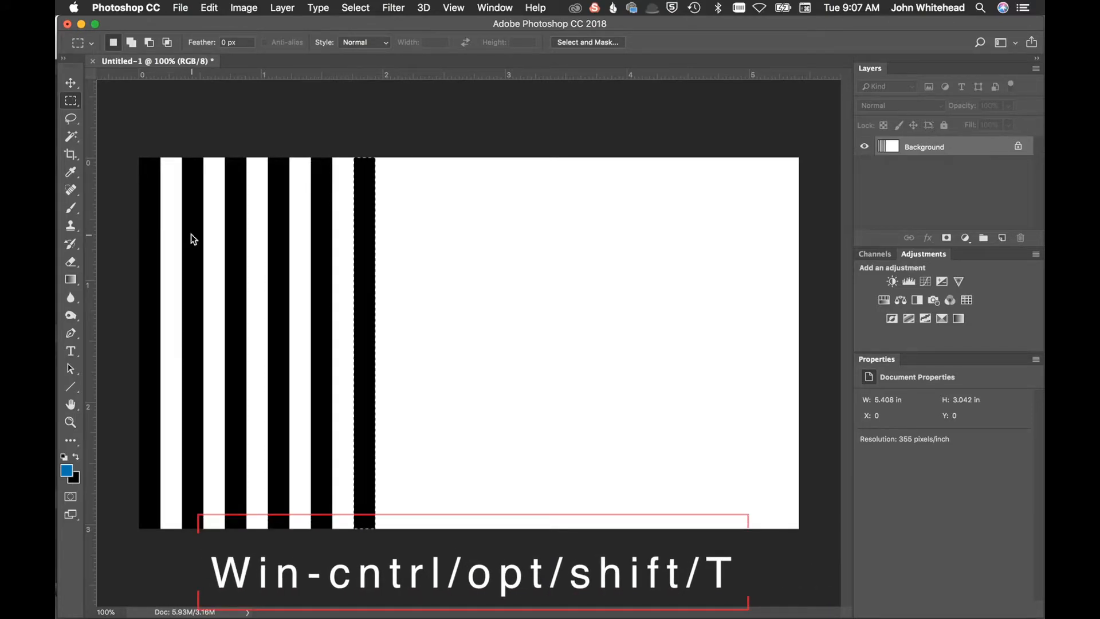
key(super+alt+shift+t)
key(super+alt+shift+t)
key(super+alt+shift+t)
key(super+alt+shift+t)
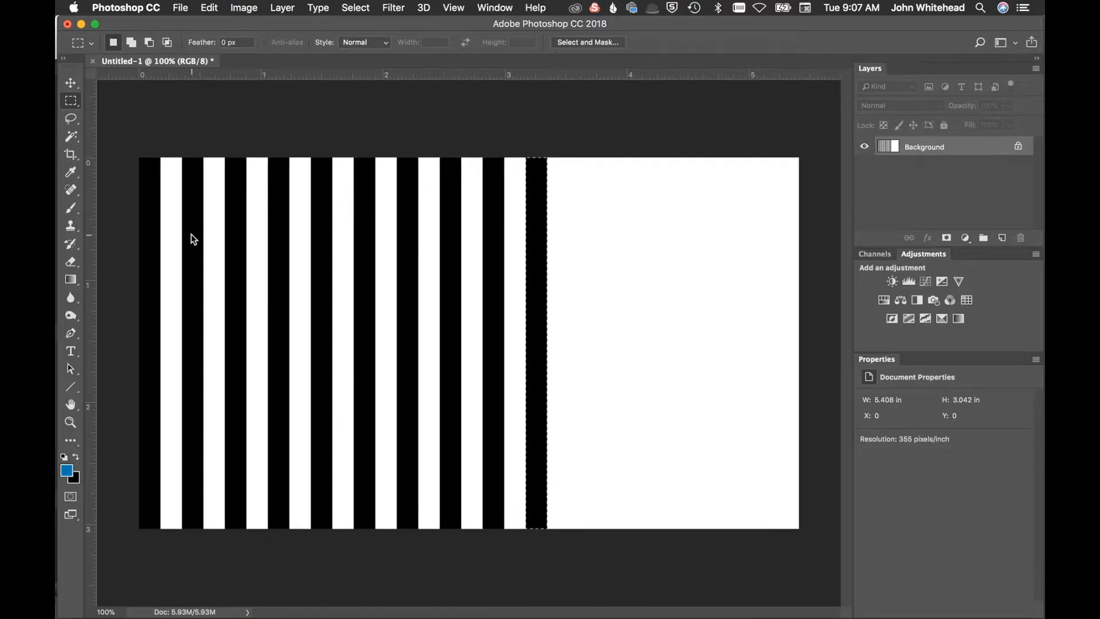
key(super+alt+shift+t)
key(super+alt+shift+t)
key(super+alt+shift+t)
key(super+alt+shift+t)
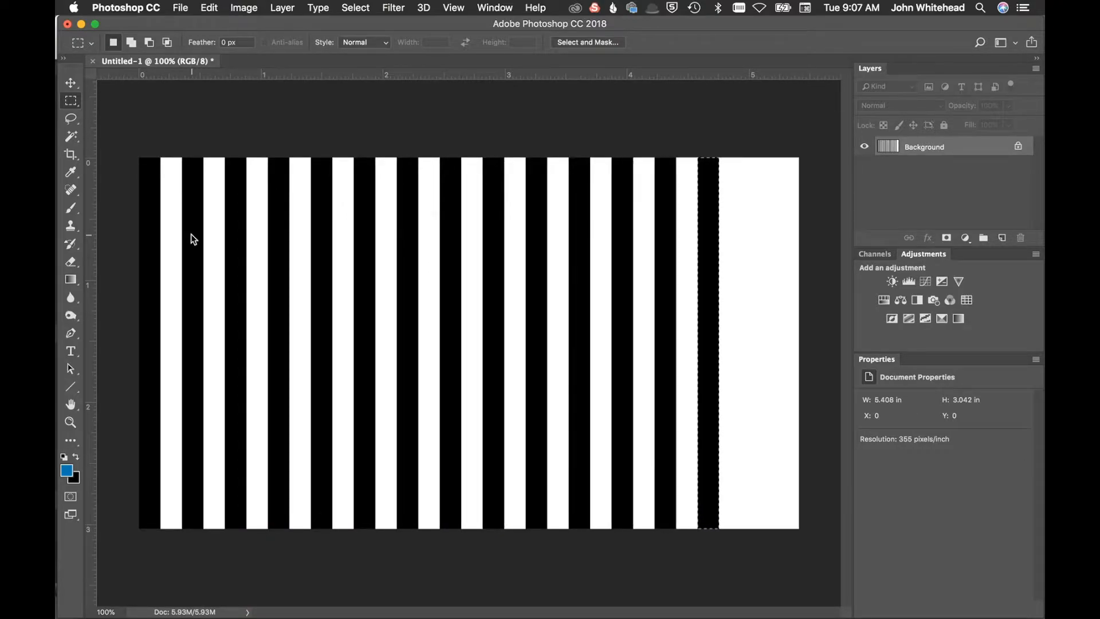
key(super+alt+shift+t)
key(super+alt+shift+t)
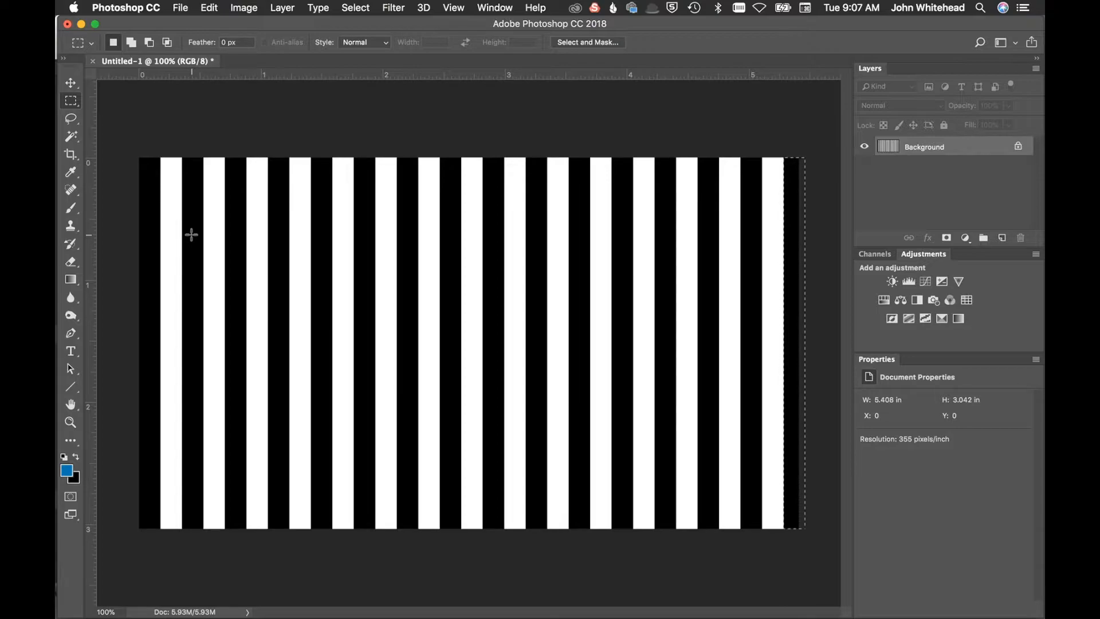
click(126, 141)
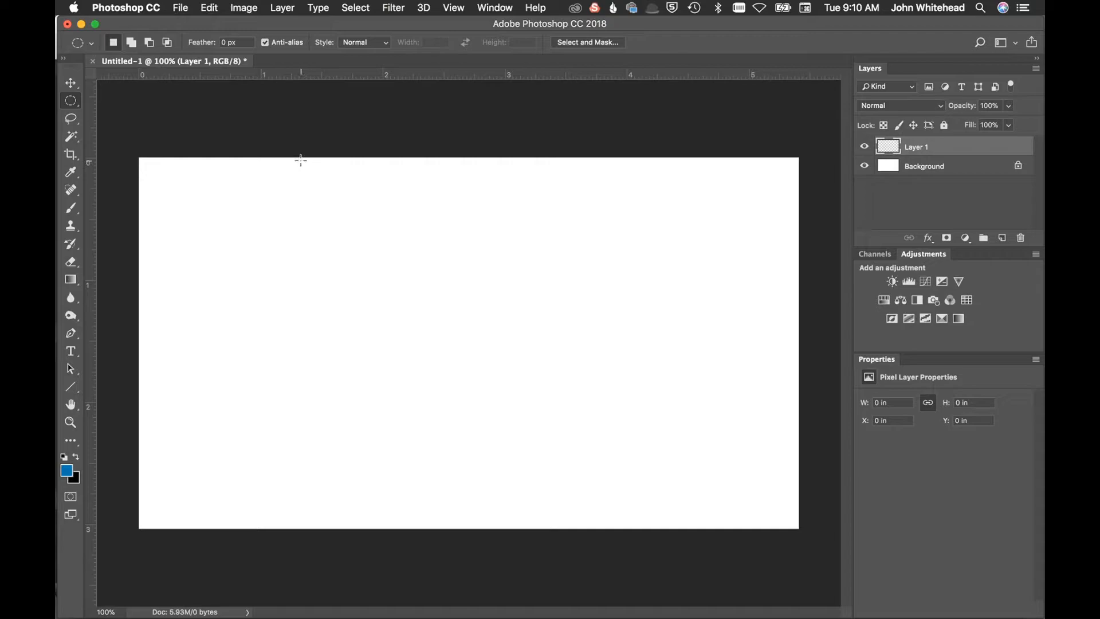
On Layer 1, select a circle about 2.97 in across and fill it with black at 10% opacity.
drag(302, 160, 663, 570)
key(shift)
key(shift+BackSpace)
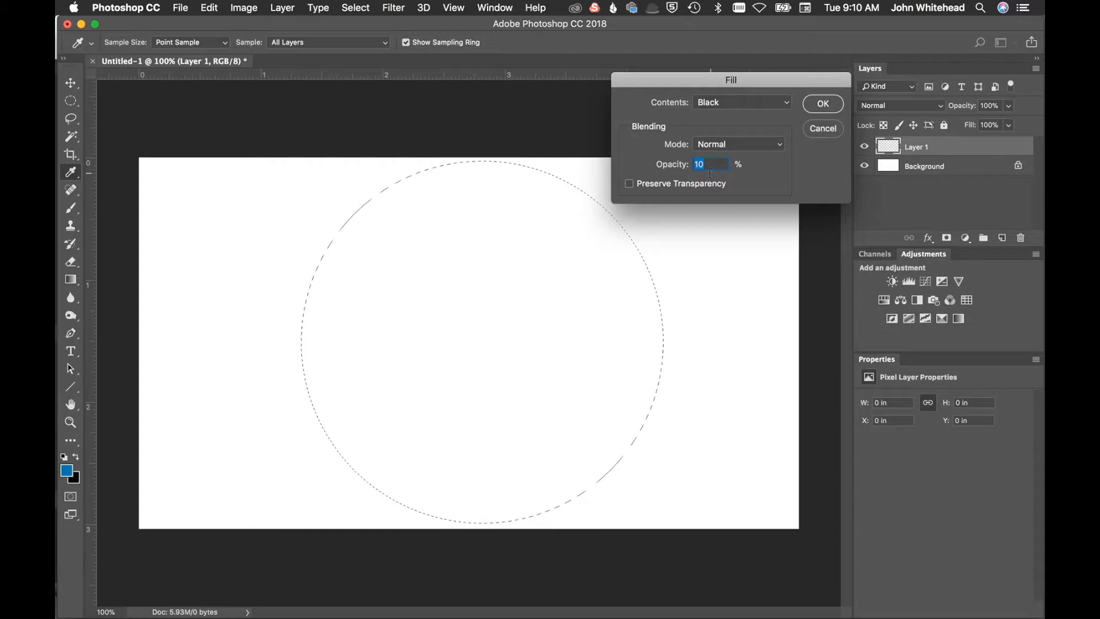
click(828, 107)
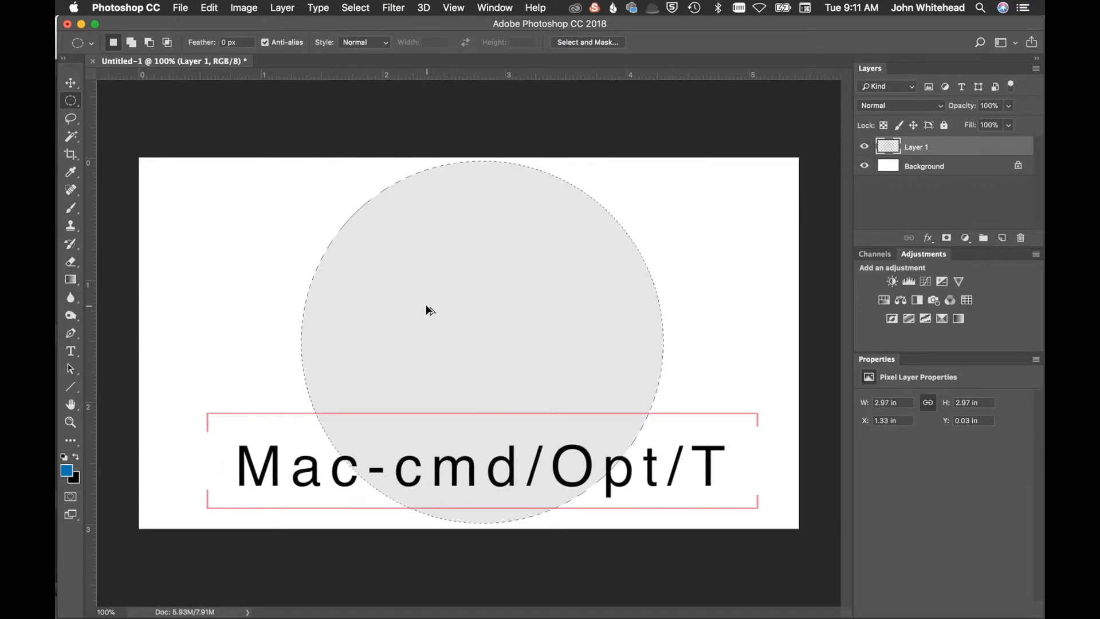
Duplicate the circle with Free Transform, scaling the copy about its centre to about 89%.
key(super+alt+t)
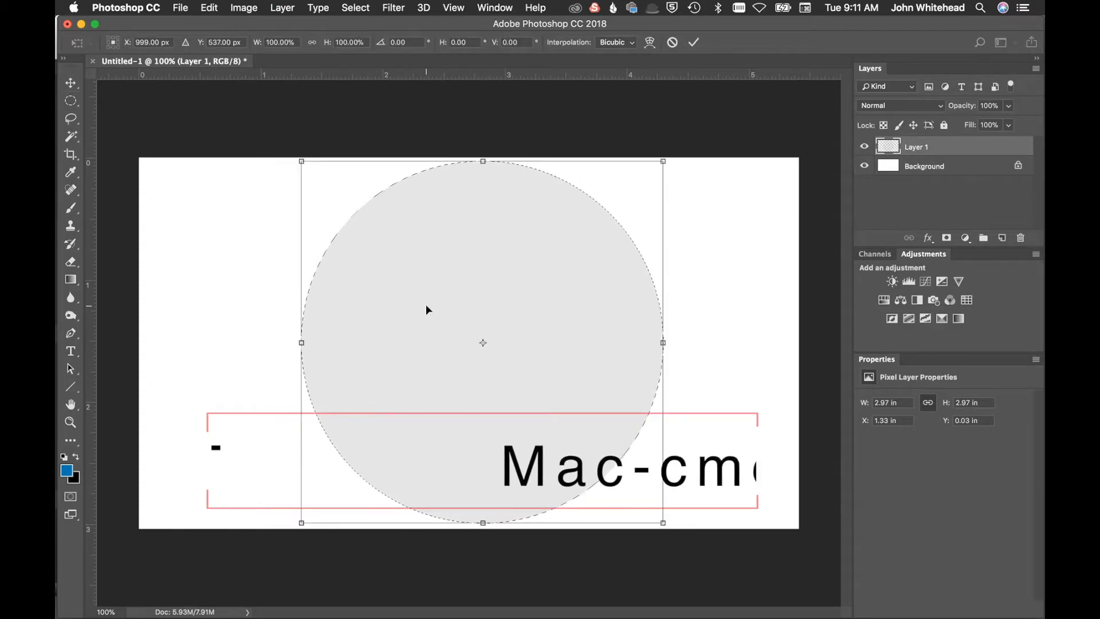
drag(663, 160, 644, 181)
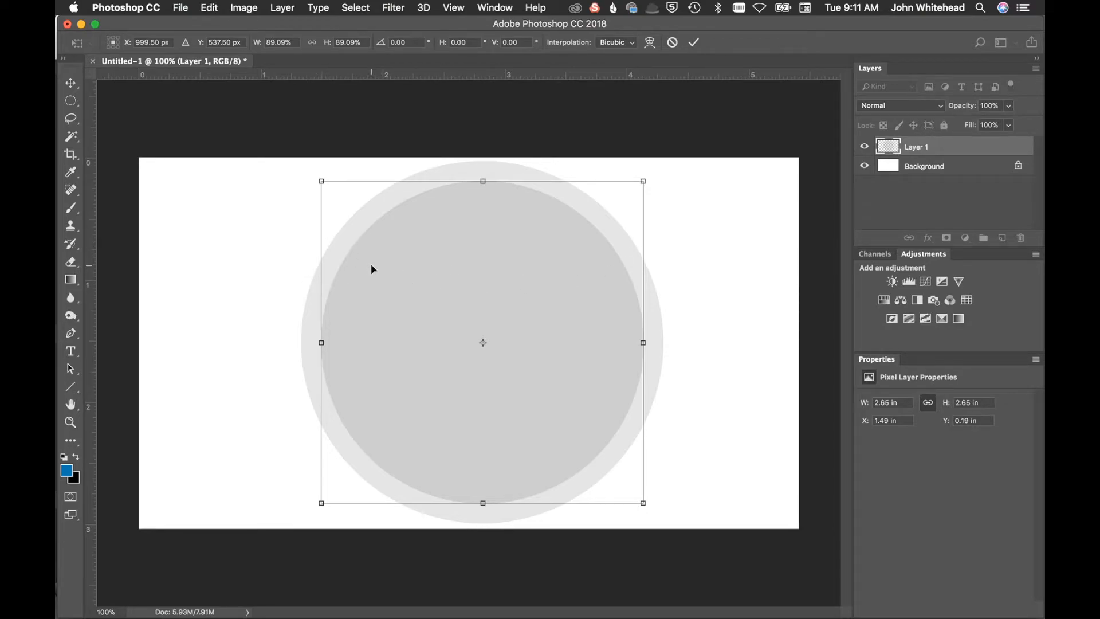
key(Return)
key(m)
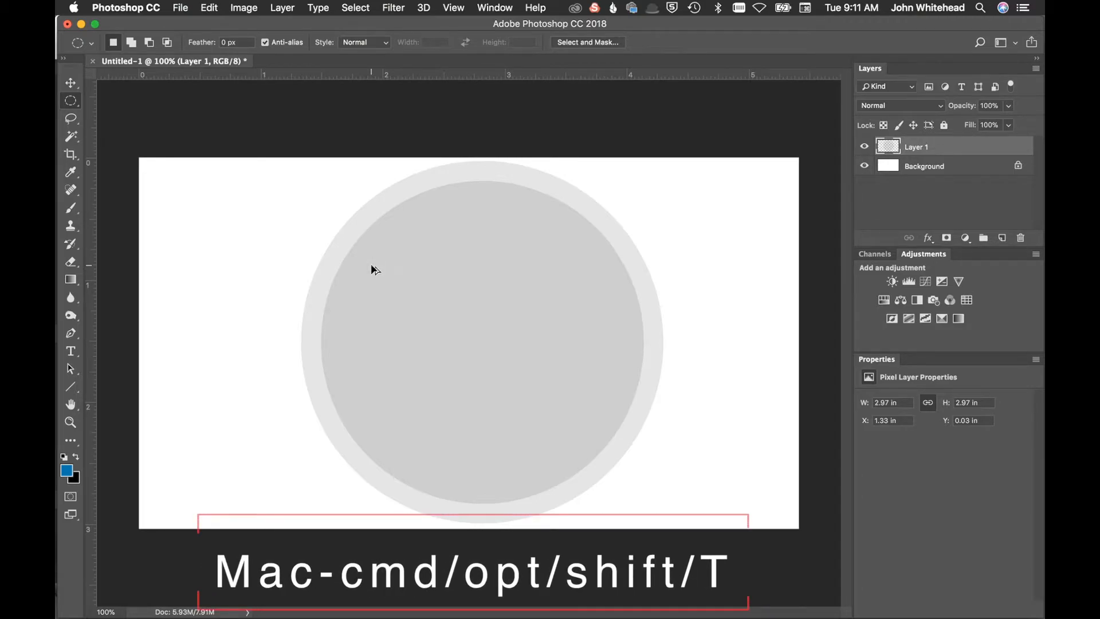
Repeat the duplicating scale transform twelve times to build progressively smaller, darker concentric circles.
key(super+alt+shift+t)
key(super+alt+shift+t)
key(super+alt+shift+t)
key(super+alt+shift+t)
key(super+alt+shift+t)
key(super+alt+shift+t)
key(super+alt+shift+t)
key(super+alt+shift+t)
key(super+alt+shift+t)
key(super+alt+shift+t)
key(super+alt+shift+t)
key(super+alt+shift+t)
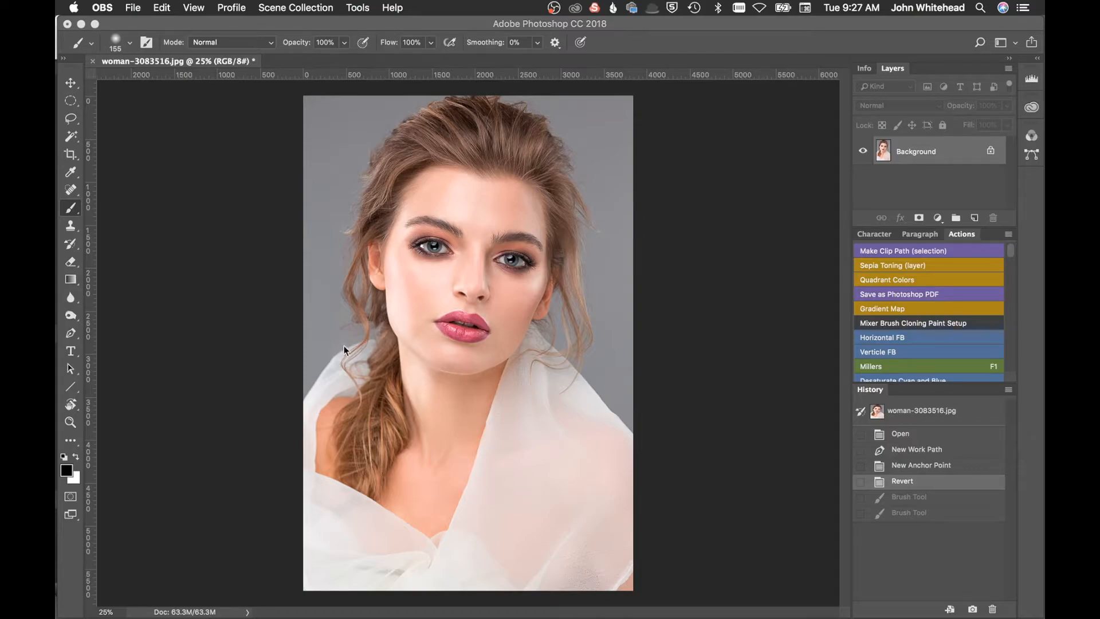
Try painting black brush strokes along the shawl's edges at the neck and shoulder, and undo both strokes.
click(73, 213)
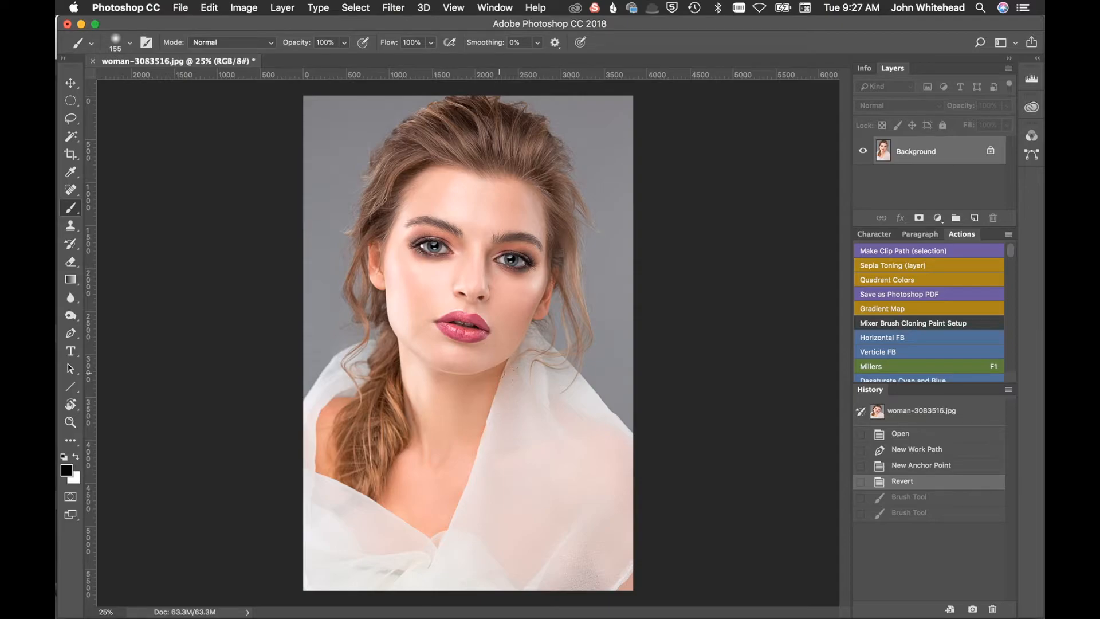
mouse_move(499, 364)
mouse_down()
mouse_move(464, 442)
mouse_move(484, 407)
mouse_move(457, 502)
mouse_move(436, 543)
mouse_up()
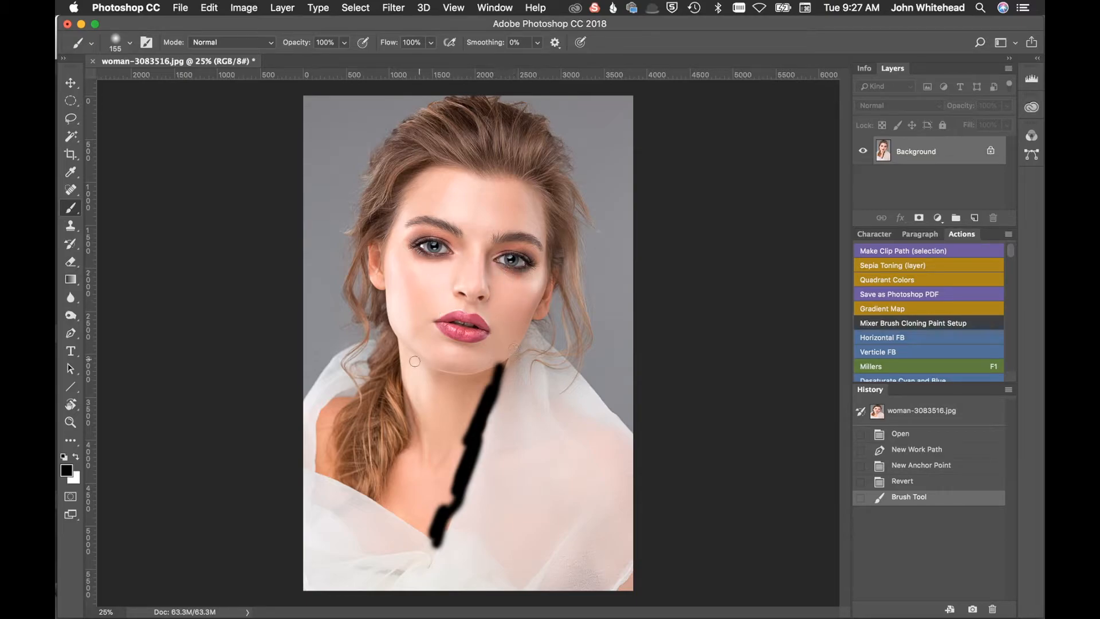
mouse_move(354, 393)
mouse_down()
mouse_move(317, 422)
mouse_move(318, 468)
mouse_move(376, 491)
mouse_up()
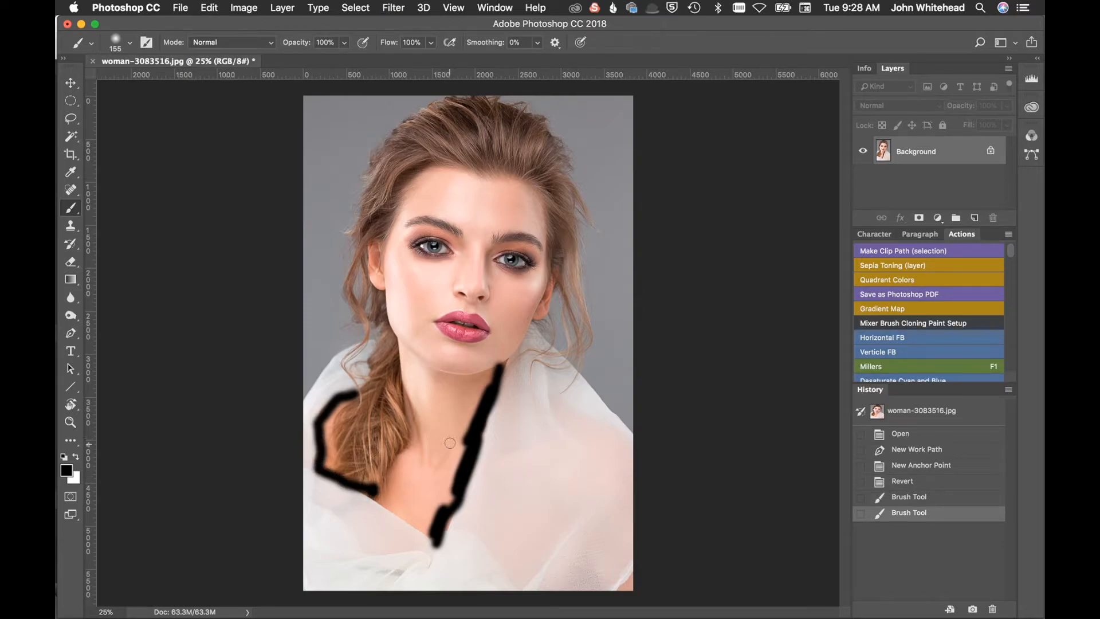
key(super+alt+z)
key(super+alt+z)
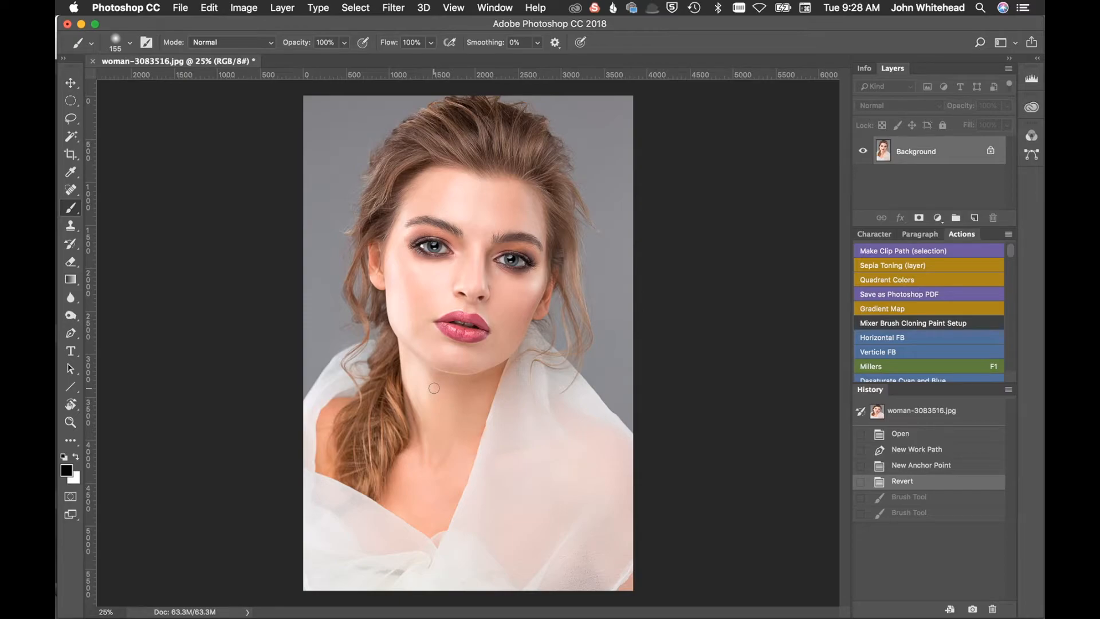
Rotate the canvas view to about -111° and paint a black brush stroke along the shawl's edge beside the neck.
key(r)
mouse_move(596, 163)
mouse_down()
mouse_move(651, 479)
mouse_move(447, 573)
mouse_move(240, 424)
mouse_move(188, 216)
mouse_move(155, 267)
mouse_up()
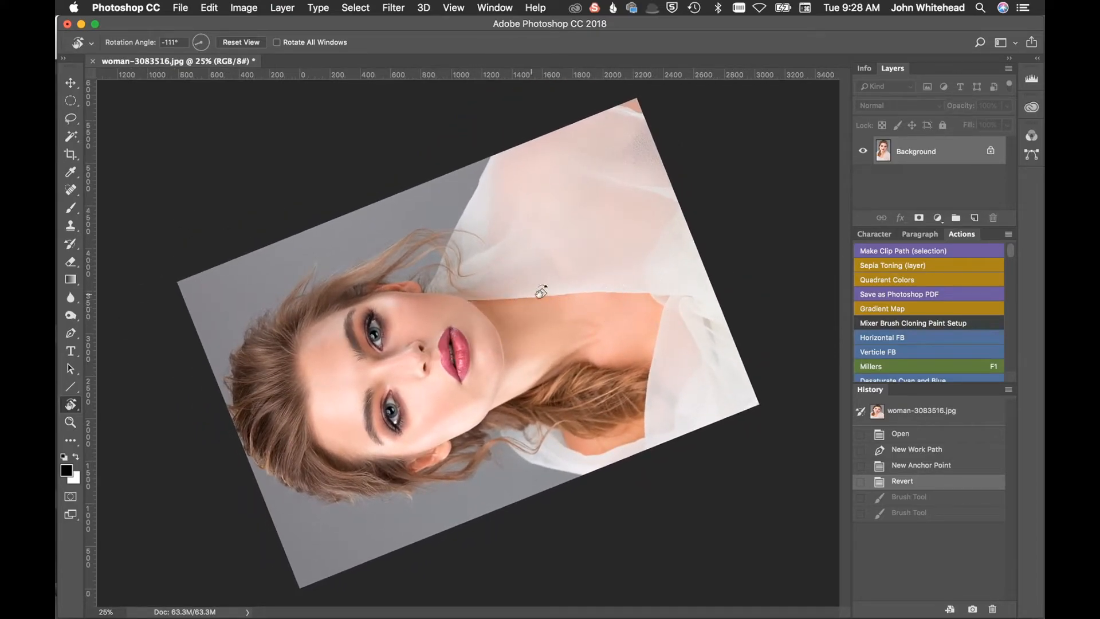
click(76, 211)
drag(471, 308, 657, 298)
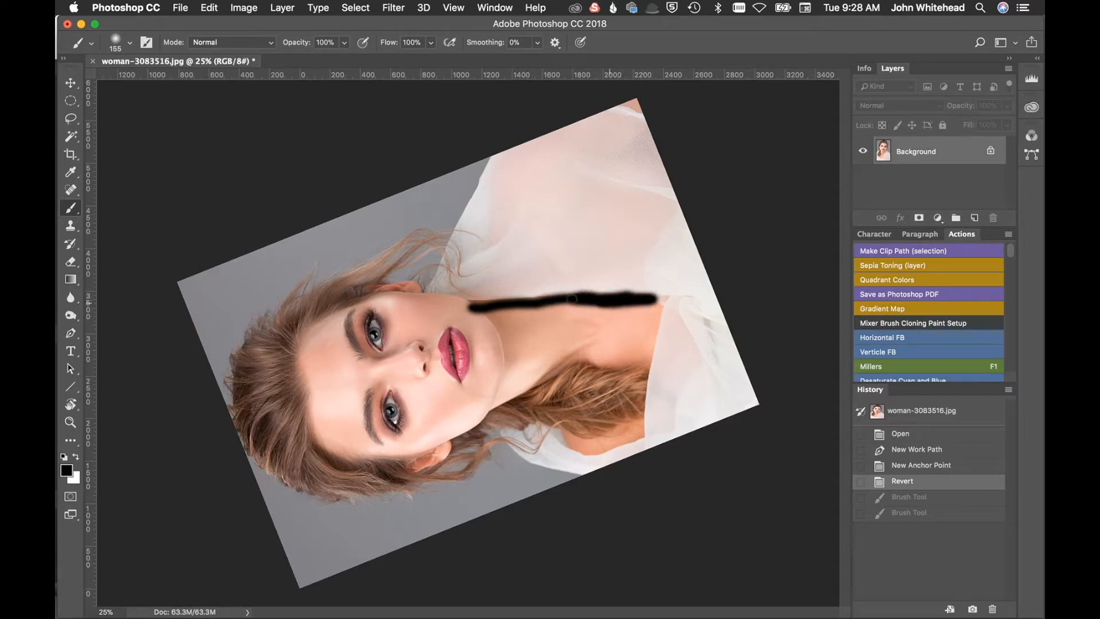
key(super+shift+z)
key(super+shift+z)
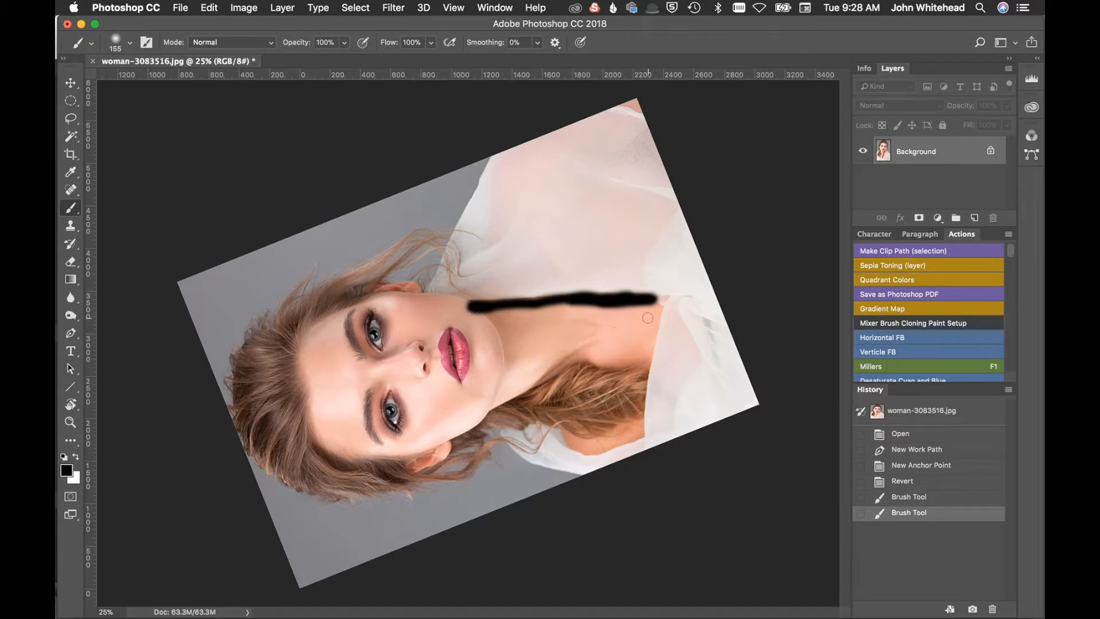
drag(653, 310, 654, 304)
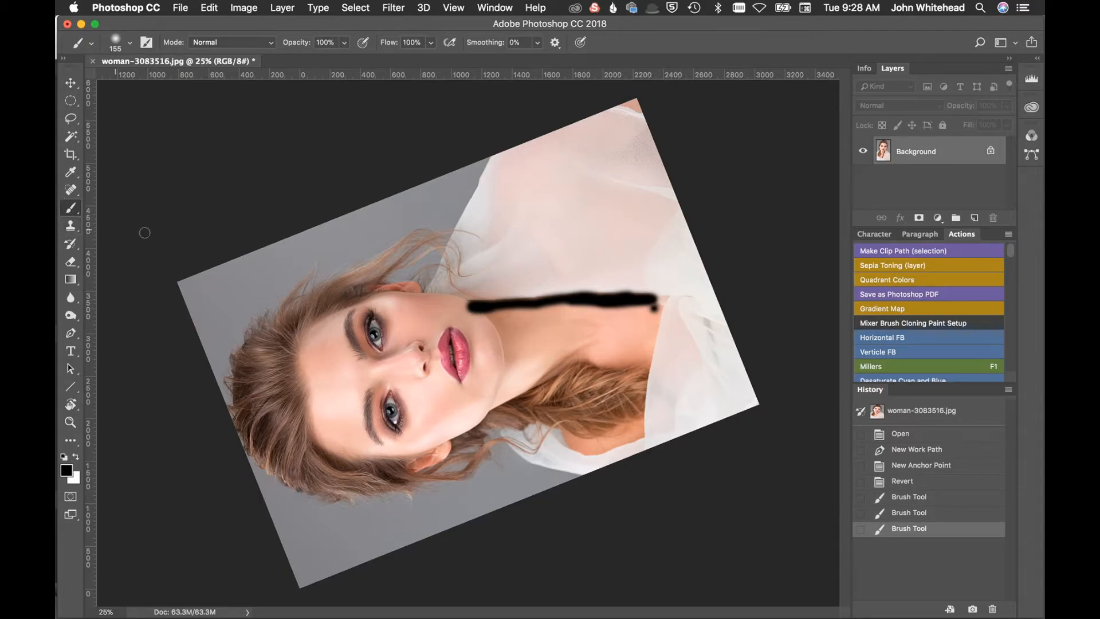
With the canvas view rotated to 149°, paint a black stroke along the shawl's lower neckline, and reset the view rotation.
key(r)
drag(769, 393, 488, 196)
click(71, 207)
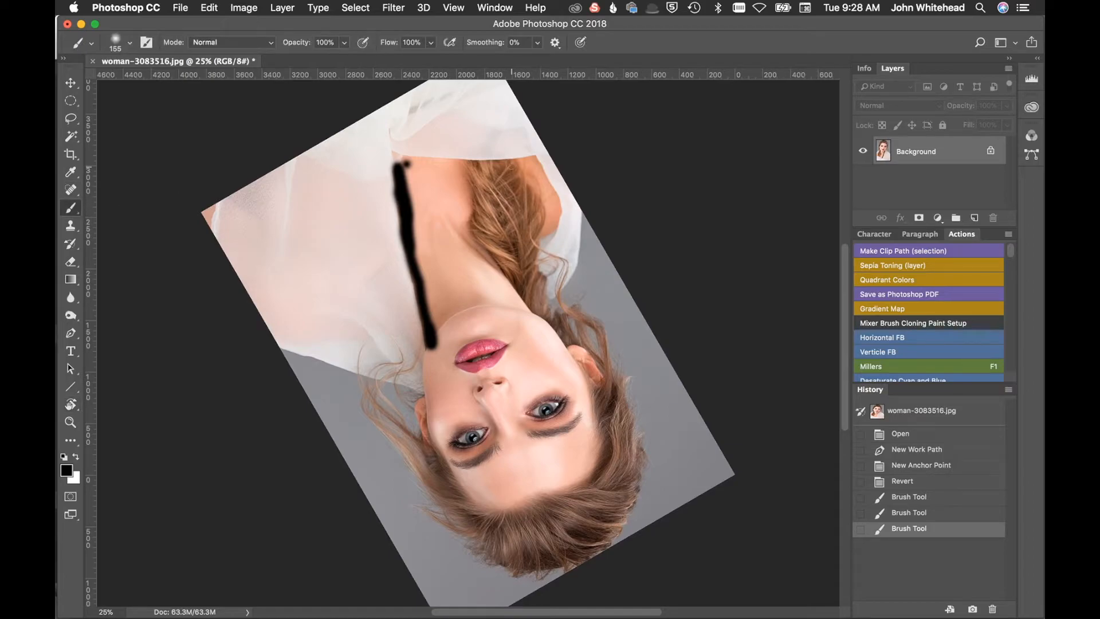
drag(401, 160, 532, 162)
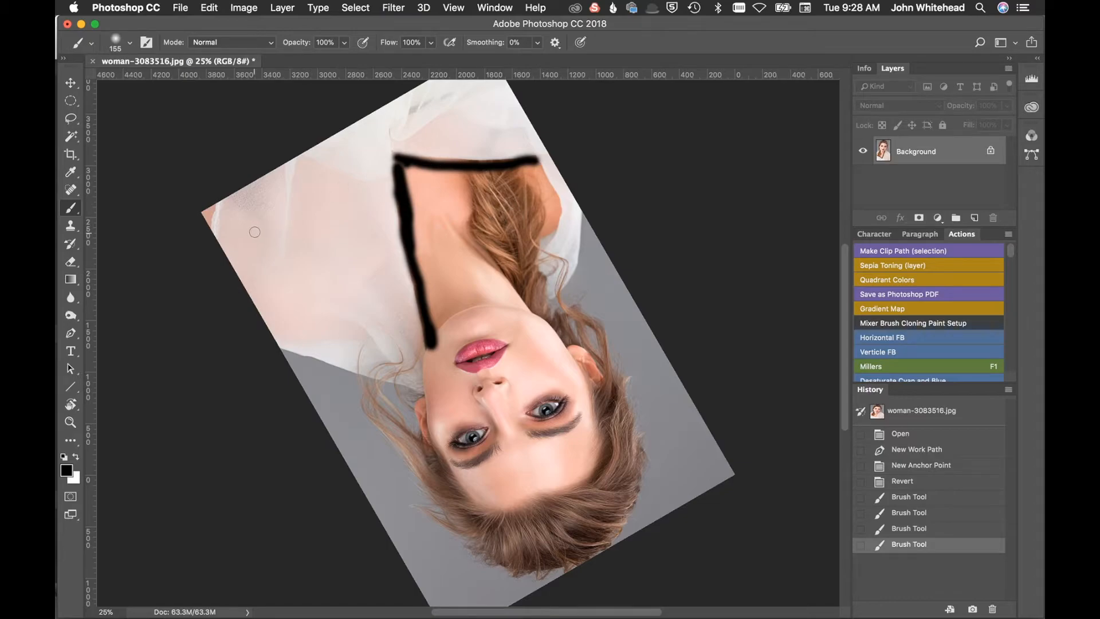
key(r)
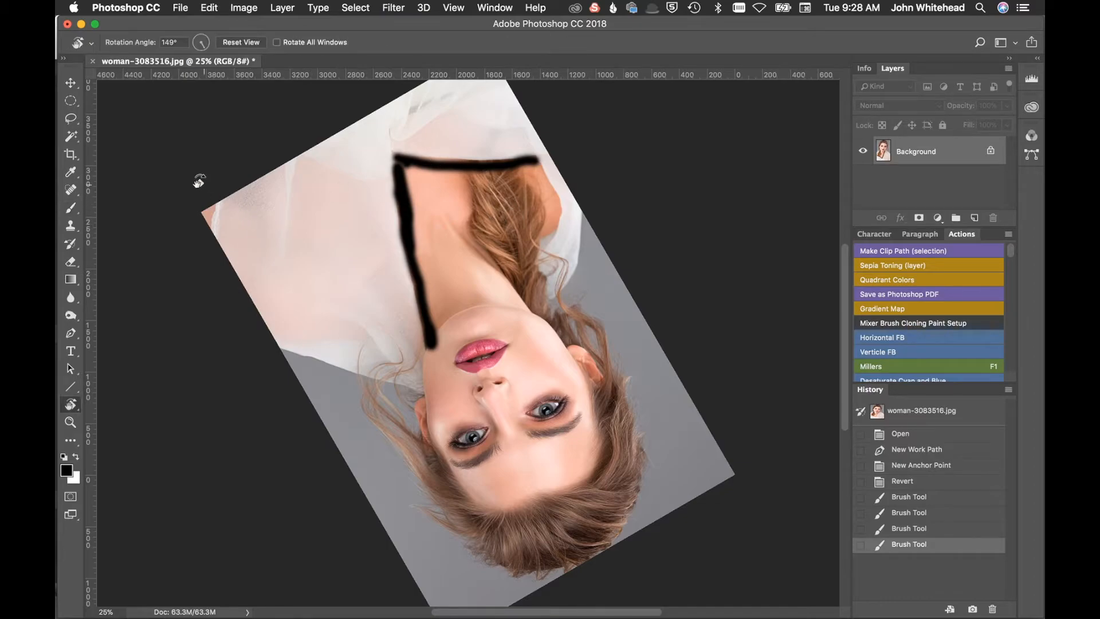
click(242, 42)
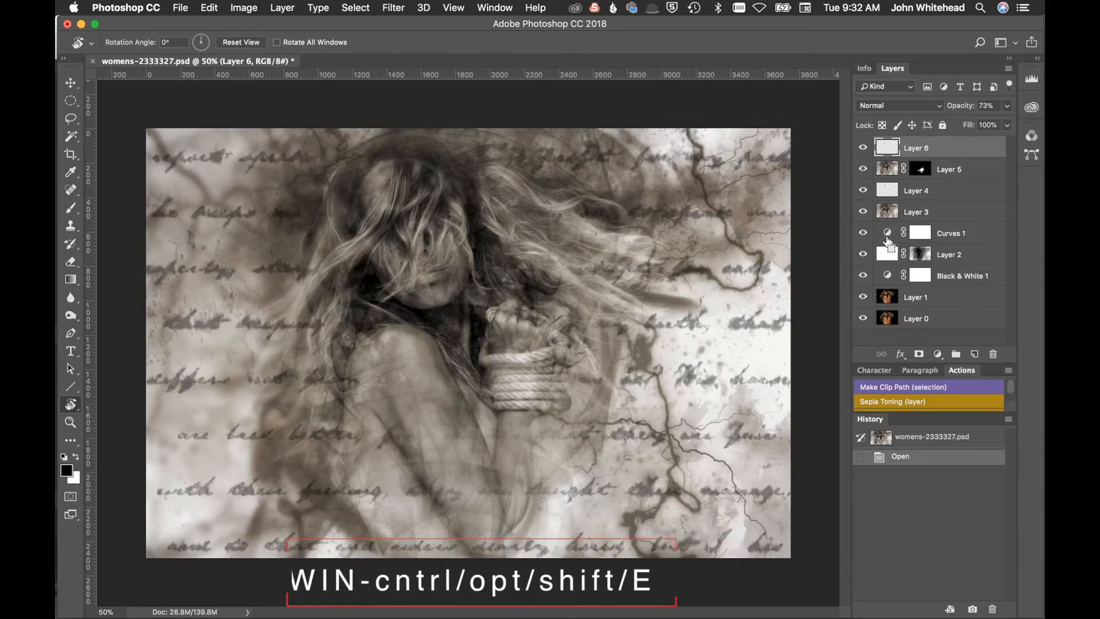
Stamp all visible layers into a new top layer and hide every layer beneath it.
key(super+alt+shift+e)
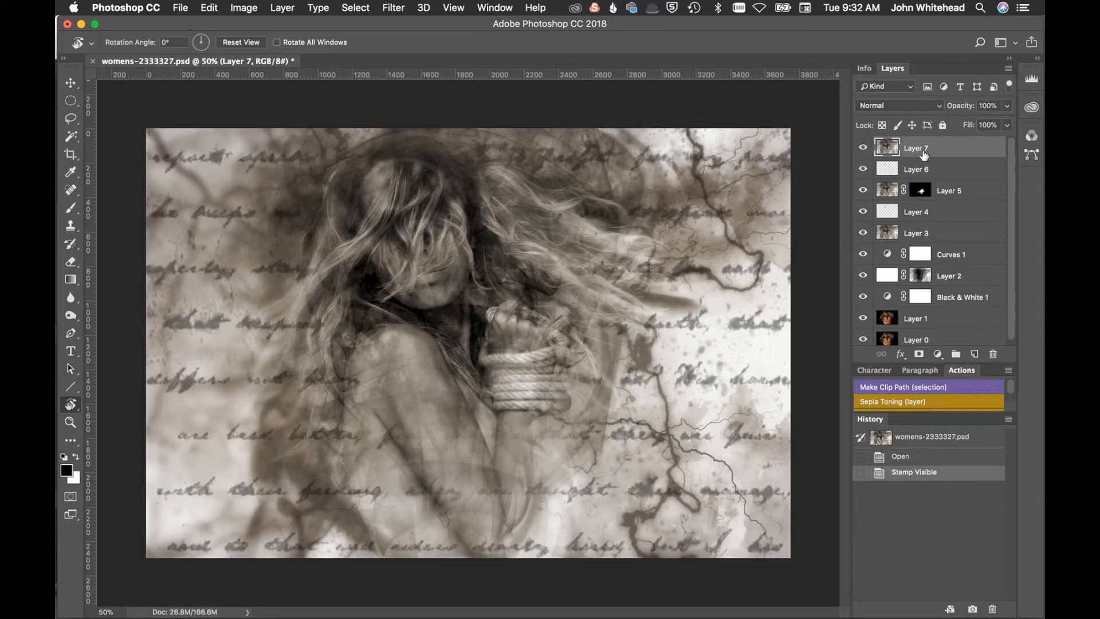
click(863, 171)
drag(863, 176, 863, 343)
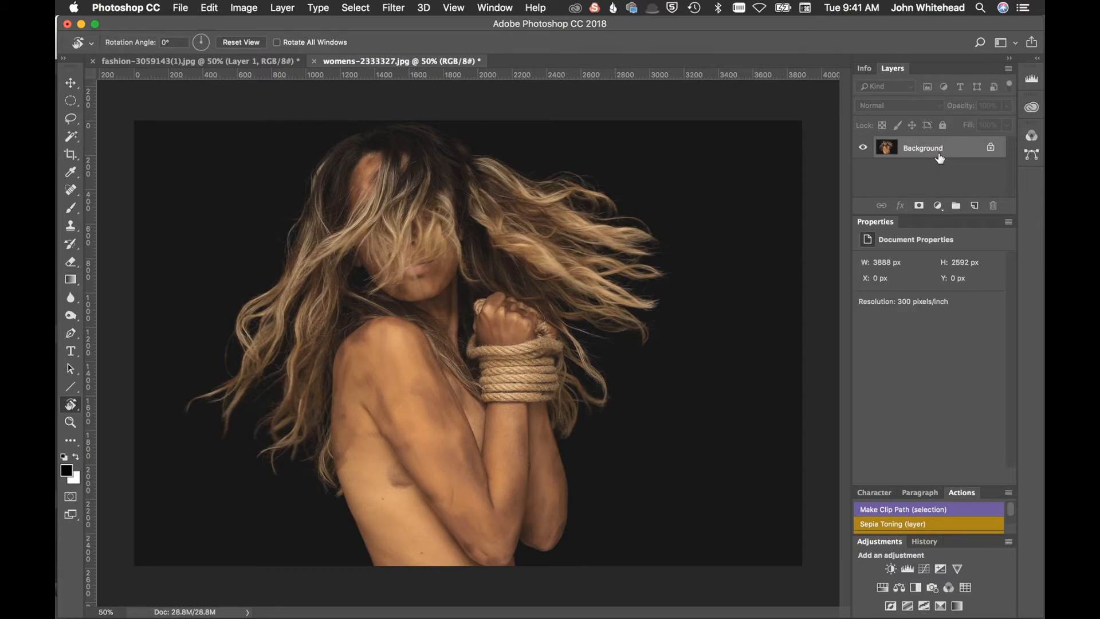
Duplicate the Background layer and set the copy to Soft Light blending at 35% opacity.
key(super+j)
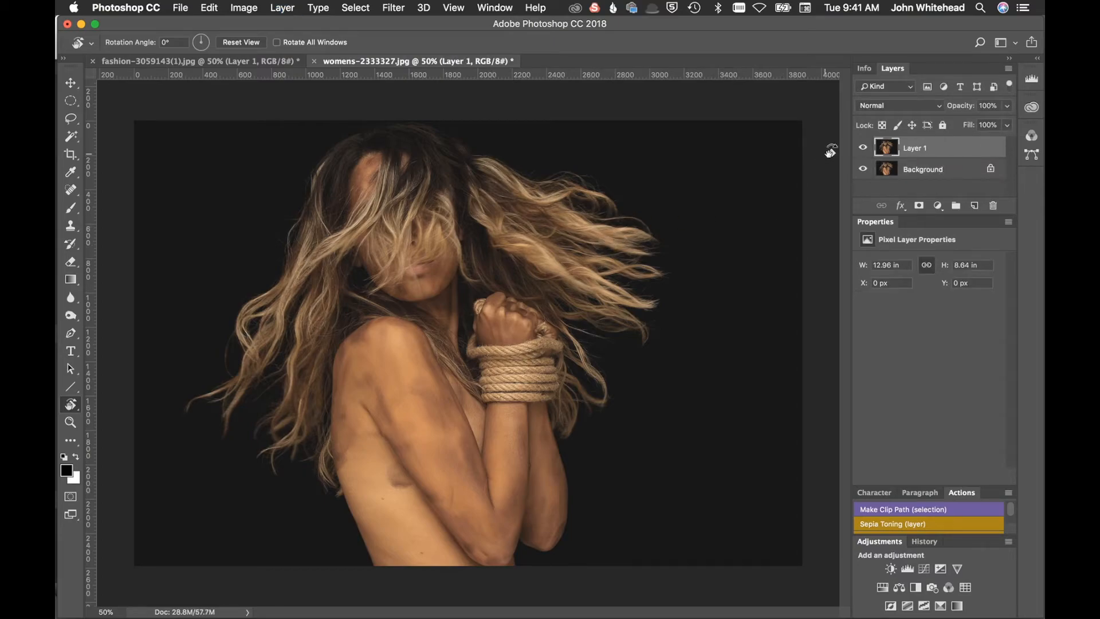
click(904, 107)
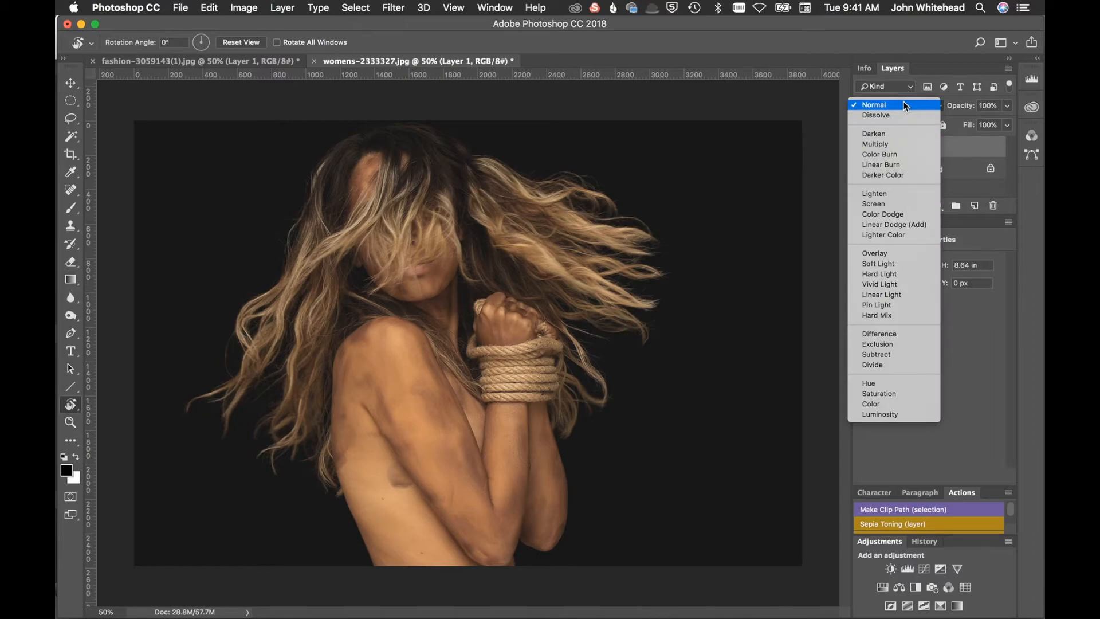
click(896, 261)
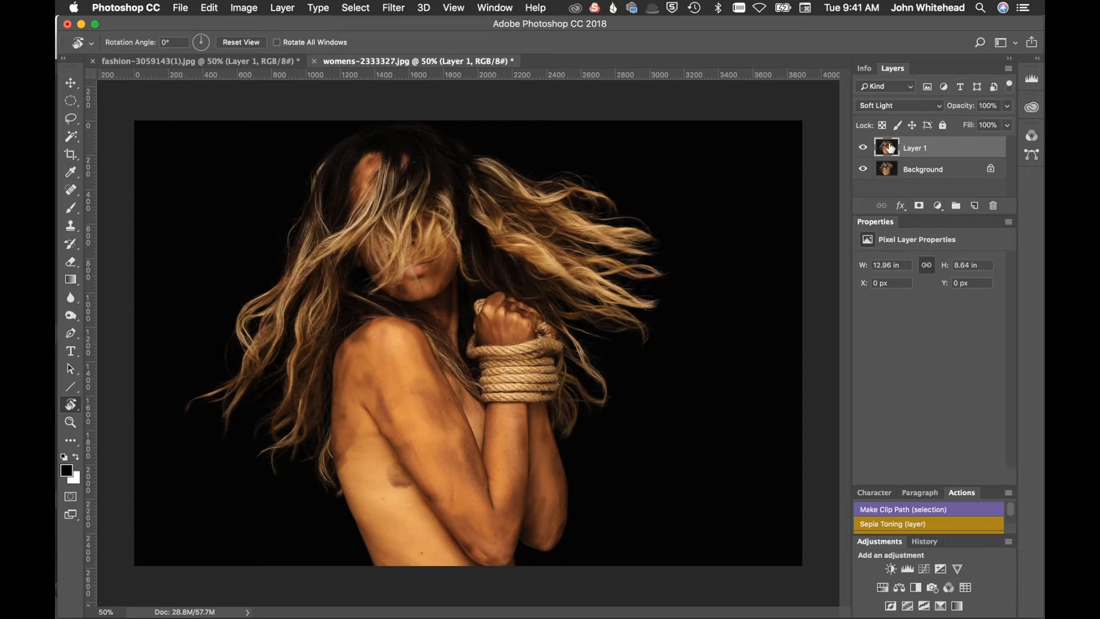
drag(964, 107, 919, 112)
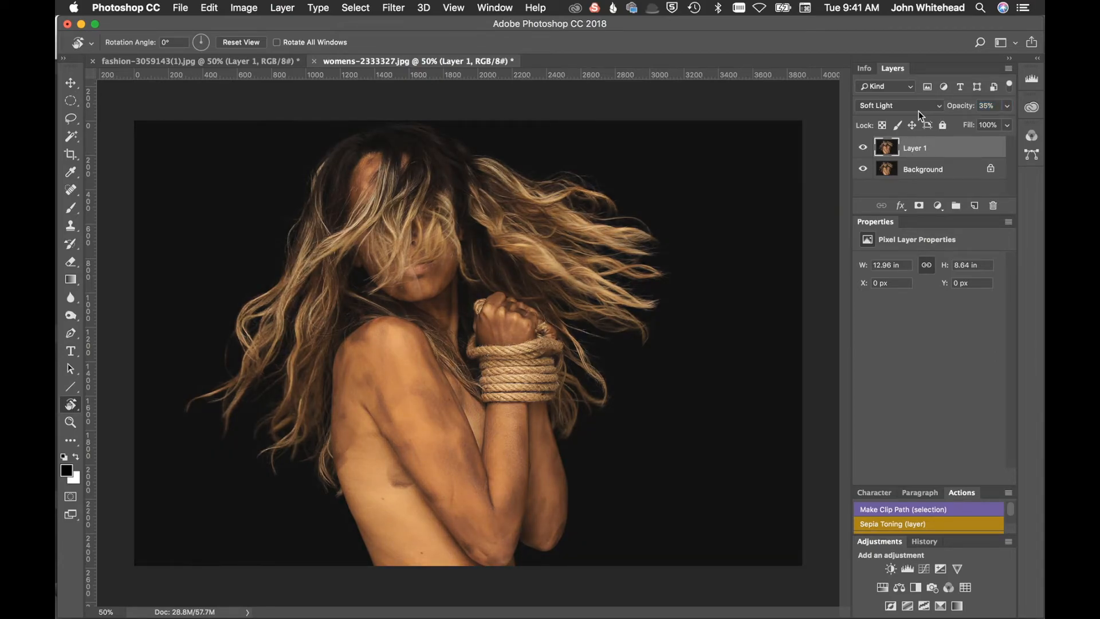
Toggle the Soft Light layer's visibility off and on to compare the image with and without it.
click(864, 148)
click(863, 148)
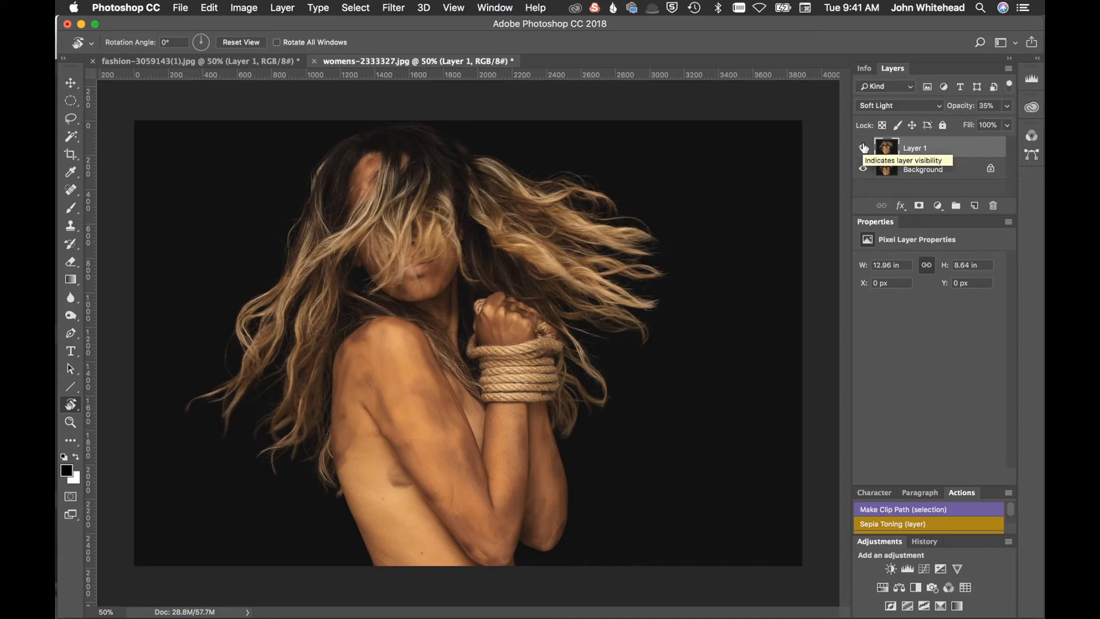
In fashion-3059143(1).jpg, replace Layer 1 with a Curves adjustment that darkens the midtones using a point at input 146, output 118.
click(202, 57)
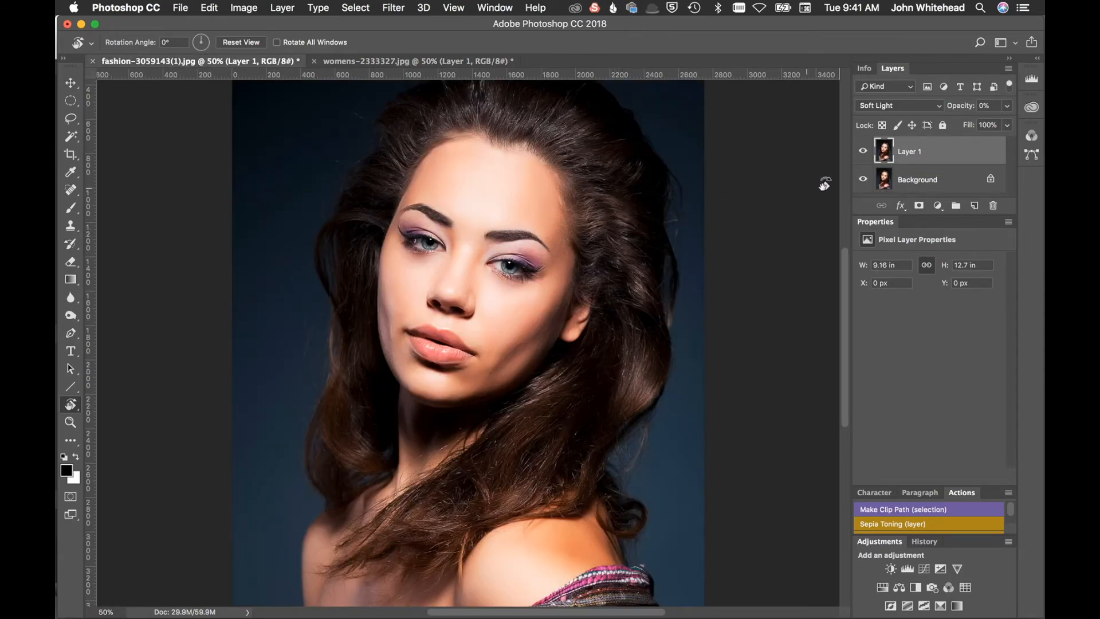
drag(891, 152, 994, 206)
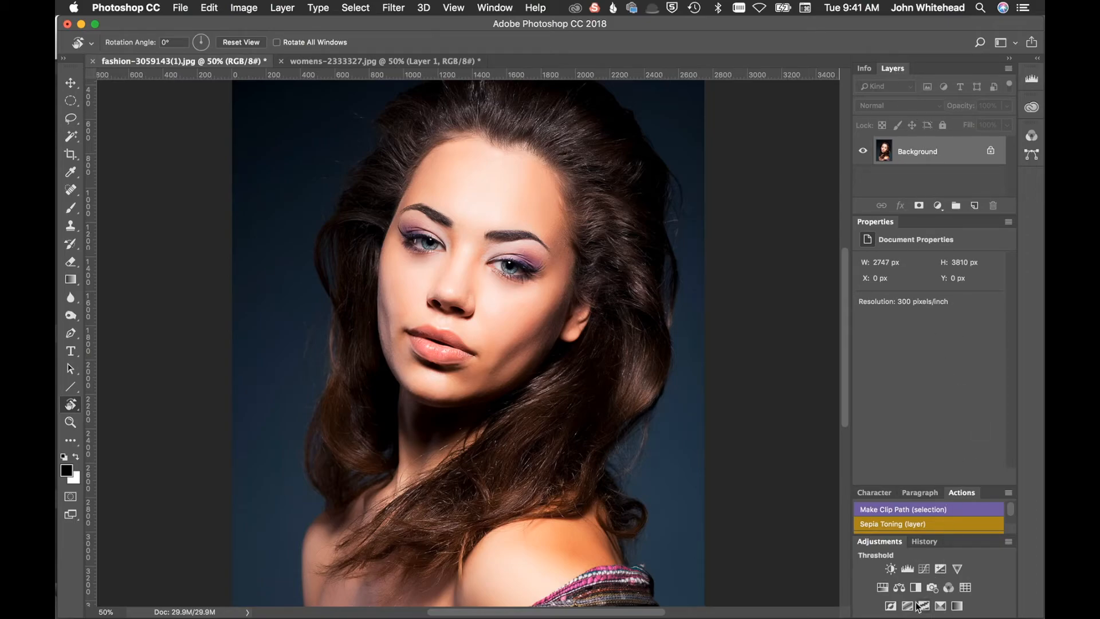
click(924, 568)
drag(945, 345, 949, 350)
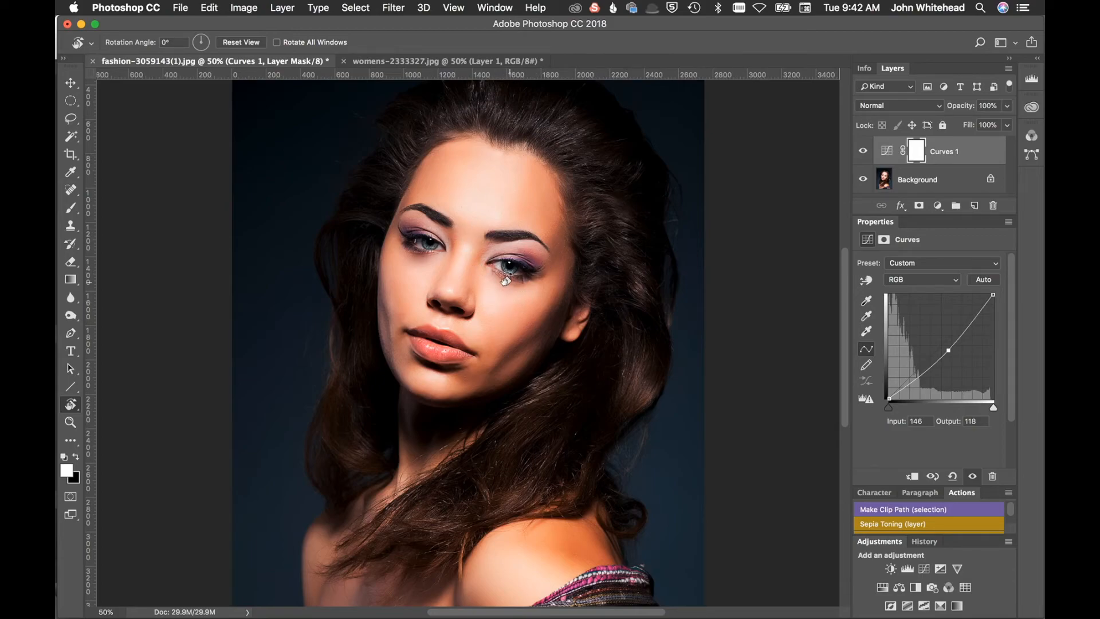
Set the Curves adjustment layer to Luminosity blending and toggle its visibility to compare the image before and after.
click(888, 107)
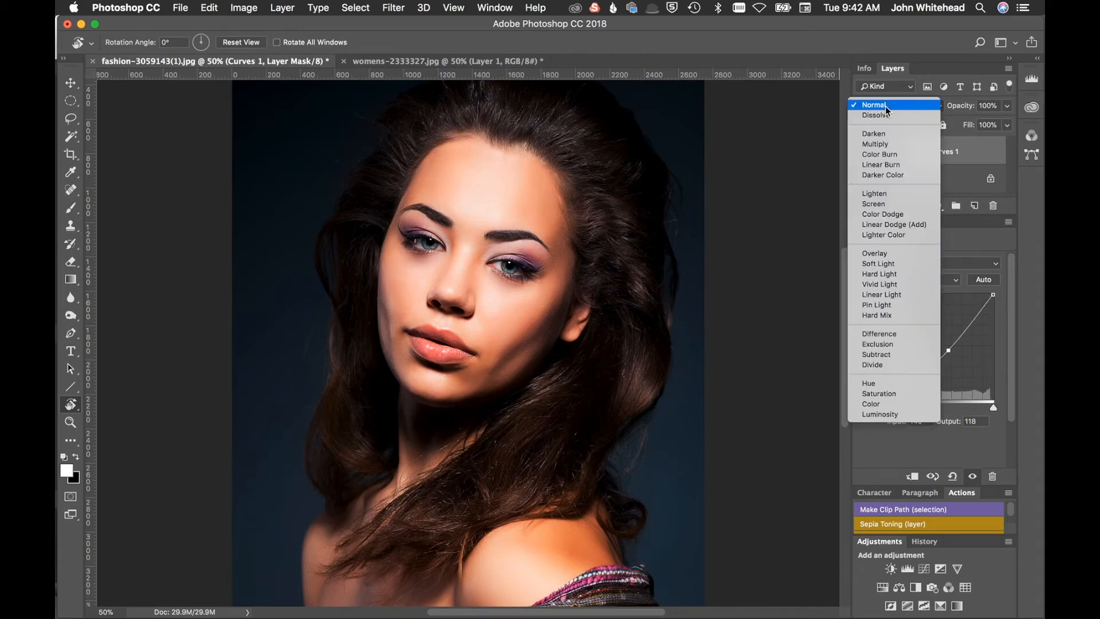
click(880, 414)
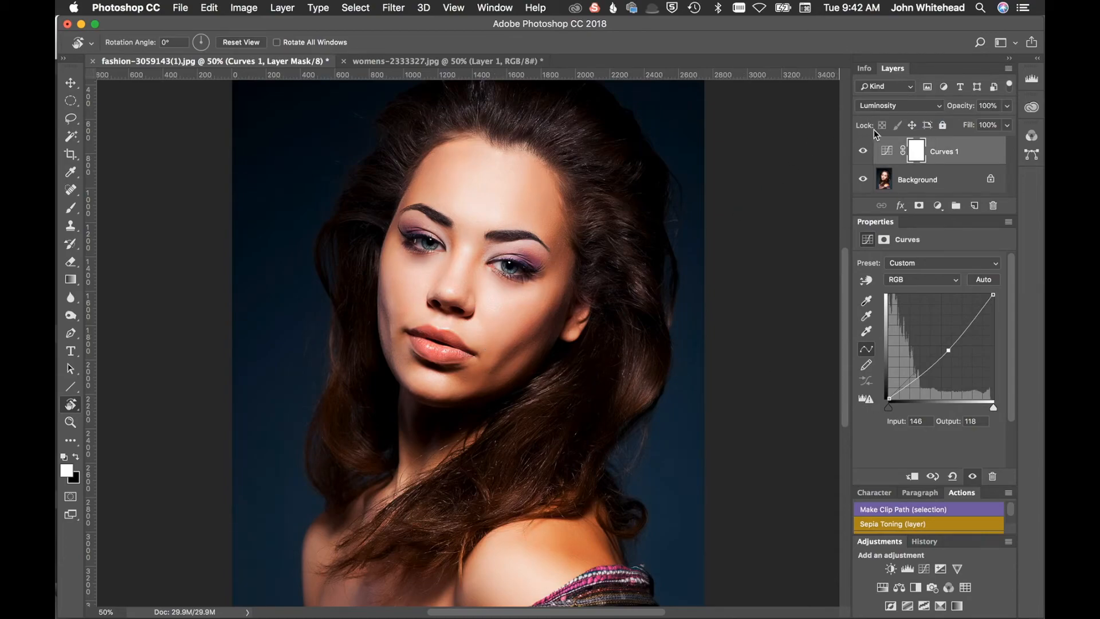
click(863, 152)
click(863, 151)
click(863, 152)
click(864, 151)
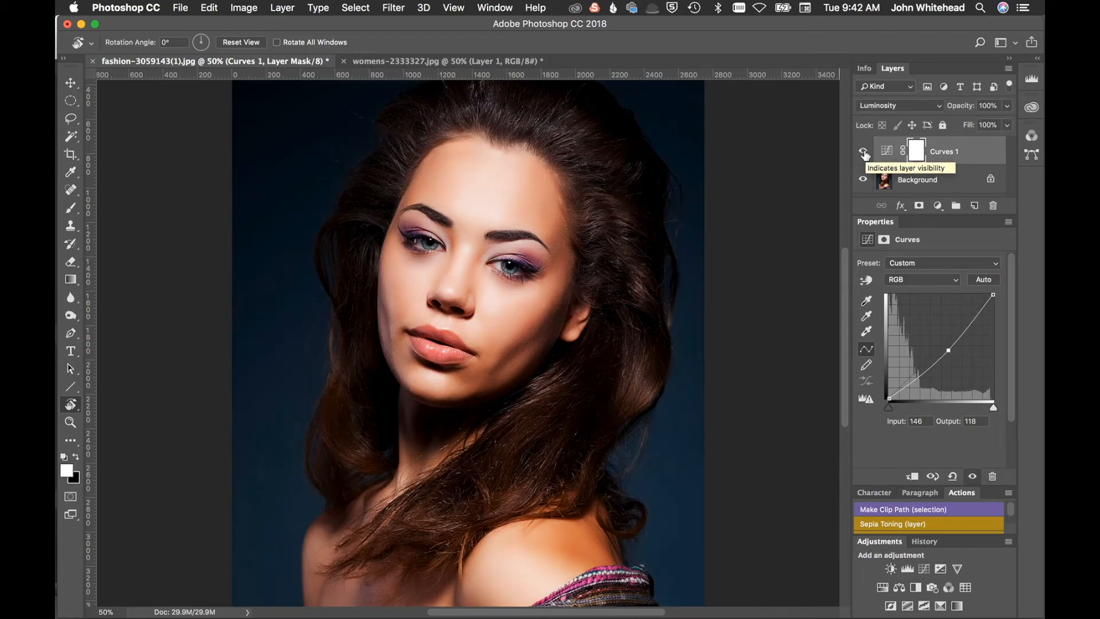
click(864, 151)
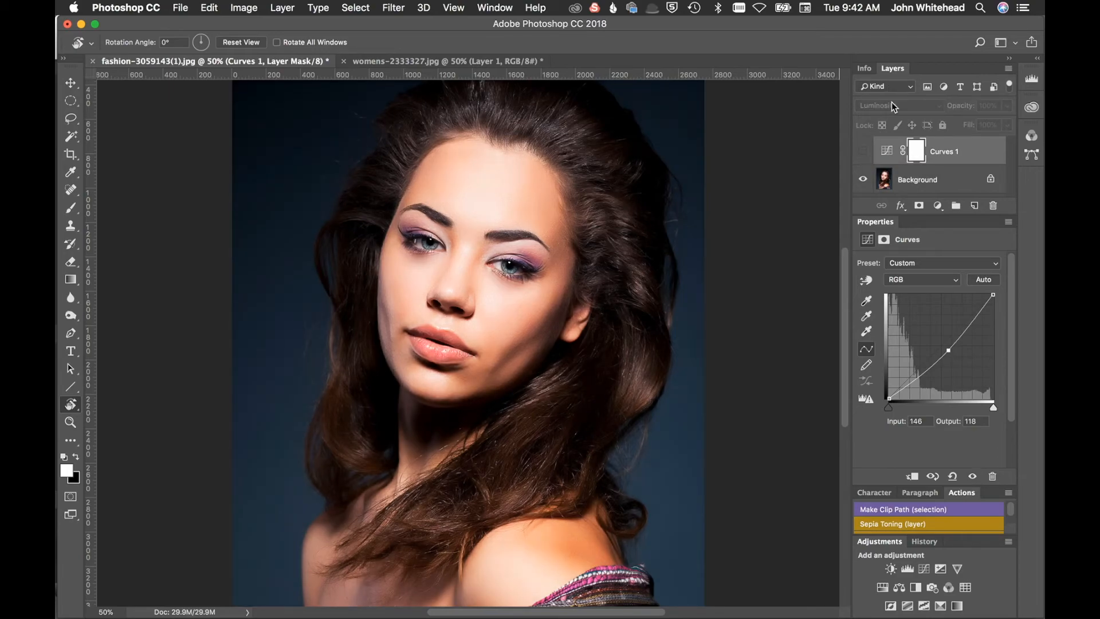
click(864, 151)
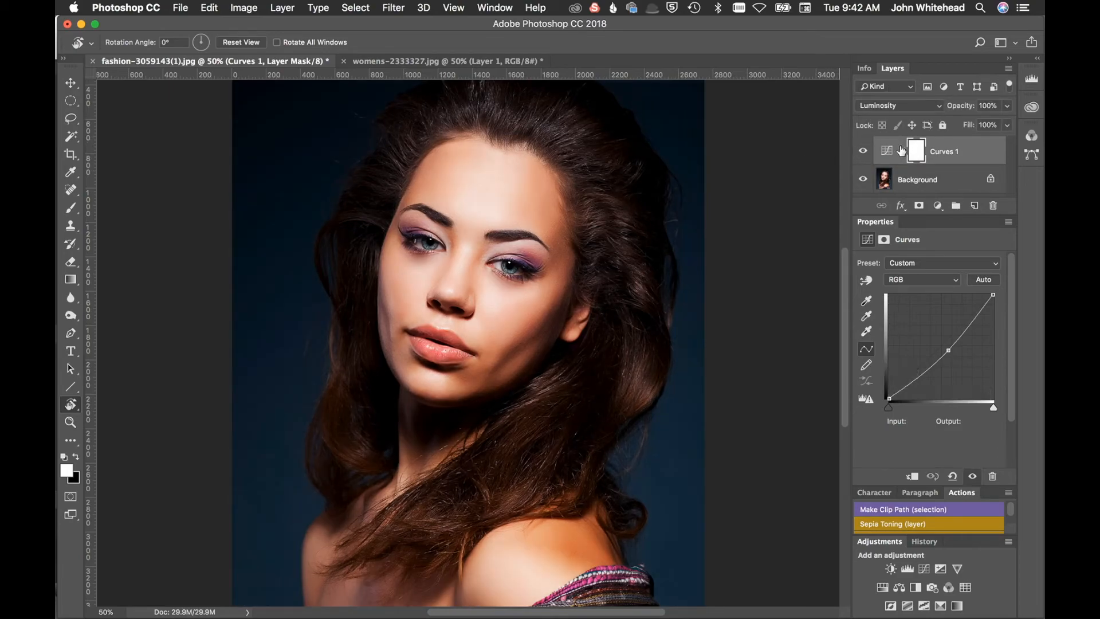
Switch the Curves layer's blending to Normal and back to Luminosity to compare the color shift between the two modes.
click(891, 107)
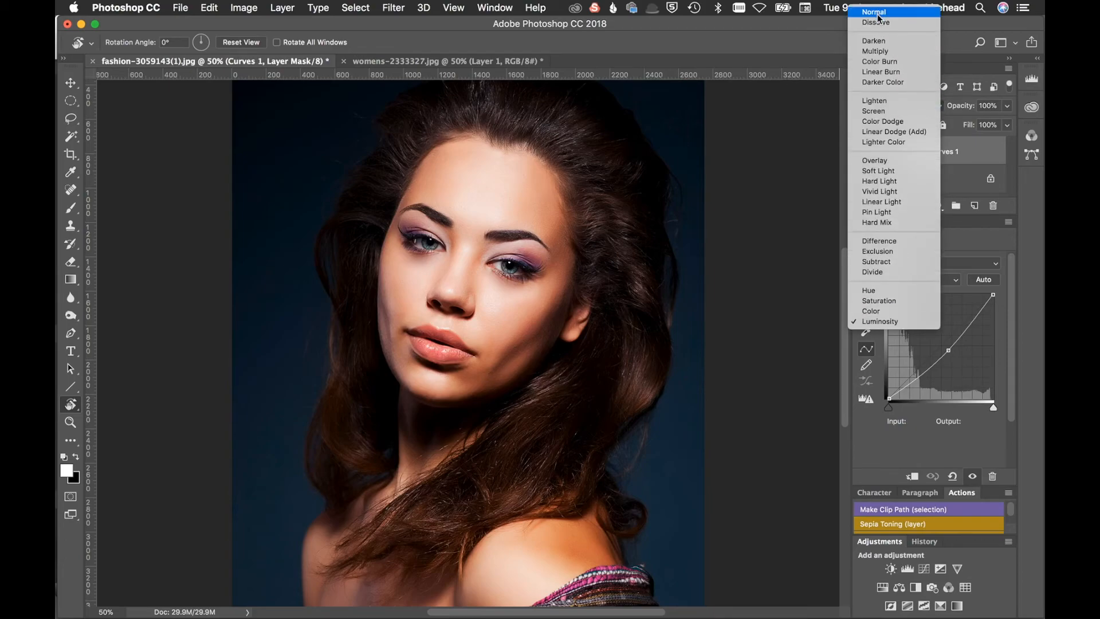
click(878, 12)
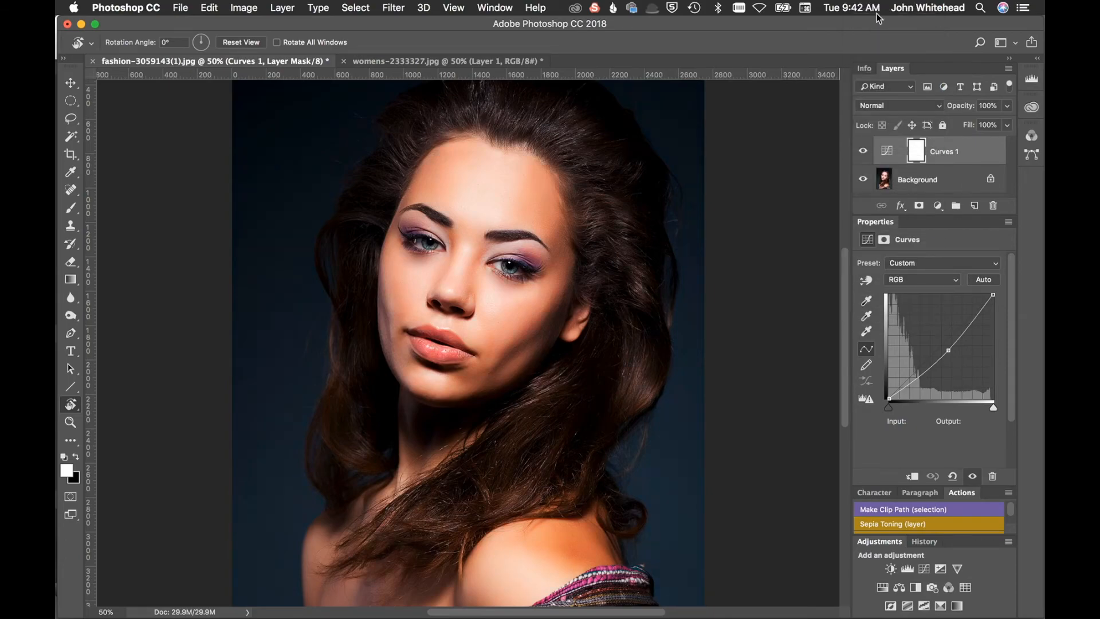
click(886, 107)
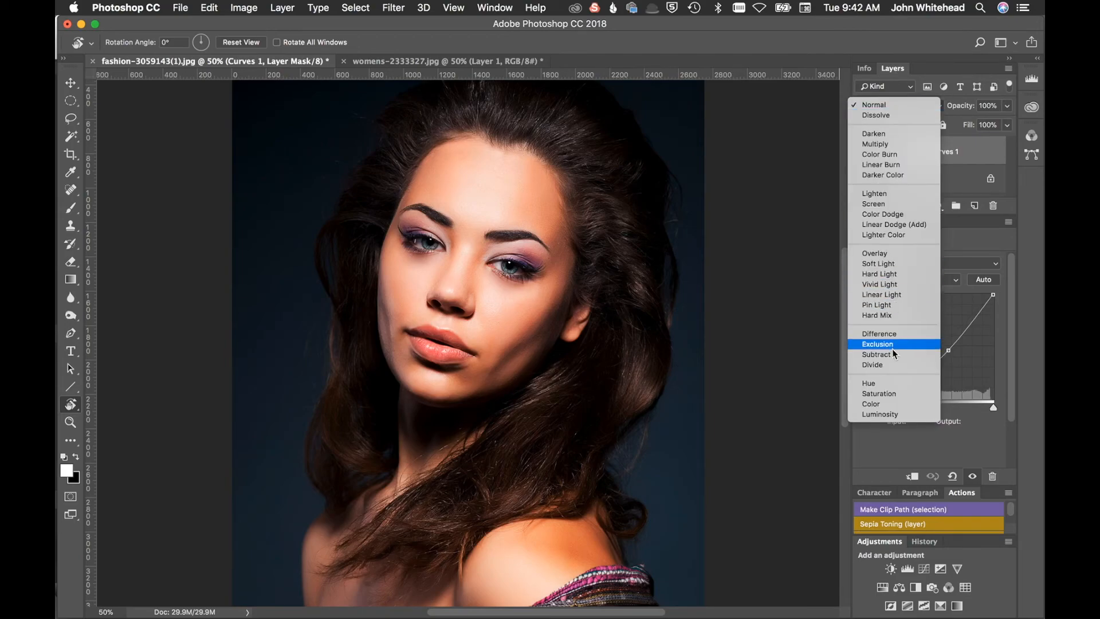
click(894, 414)
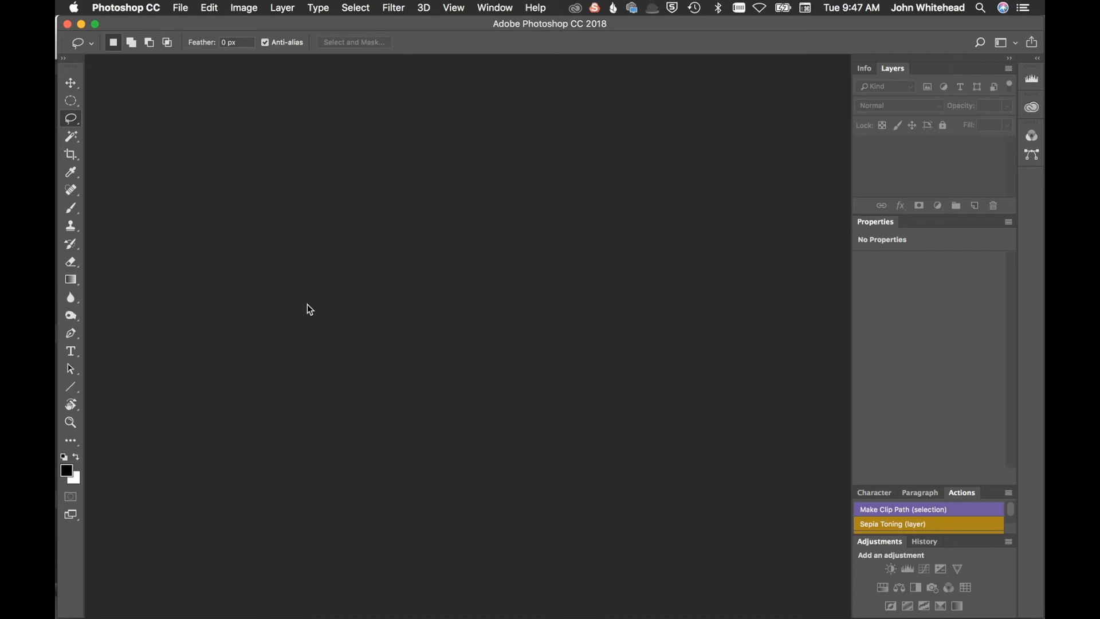
Turn the toolbar's ellipsis icon into the banana through toolbar customization, and select the Lasso tool.
click(74, 447)
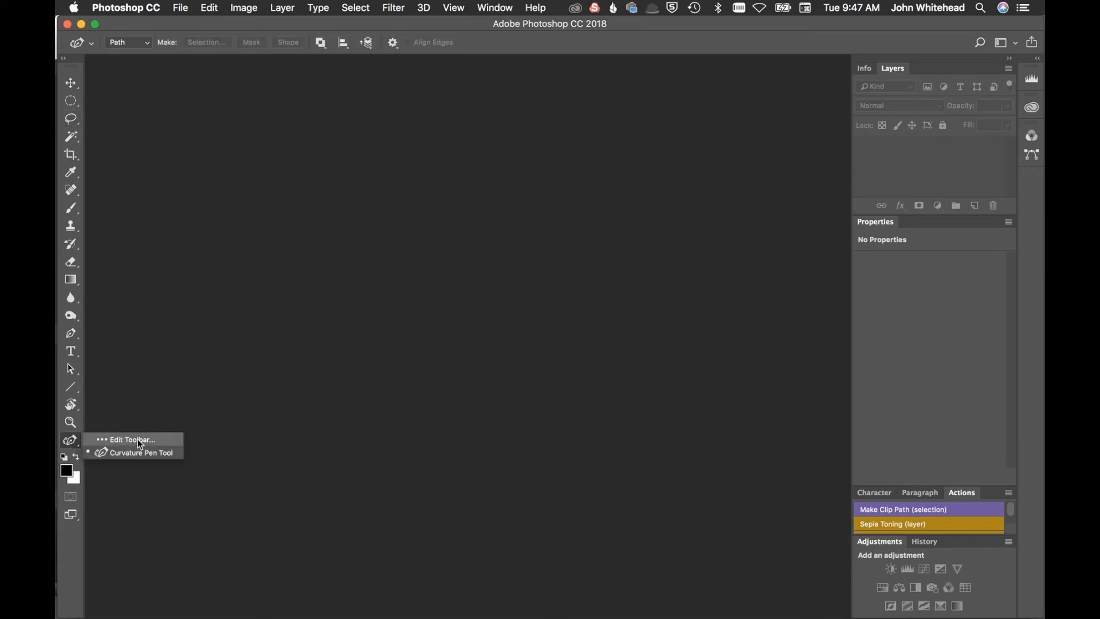
click(136, 439)
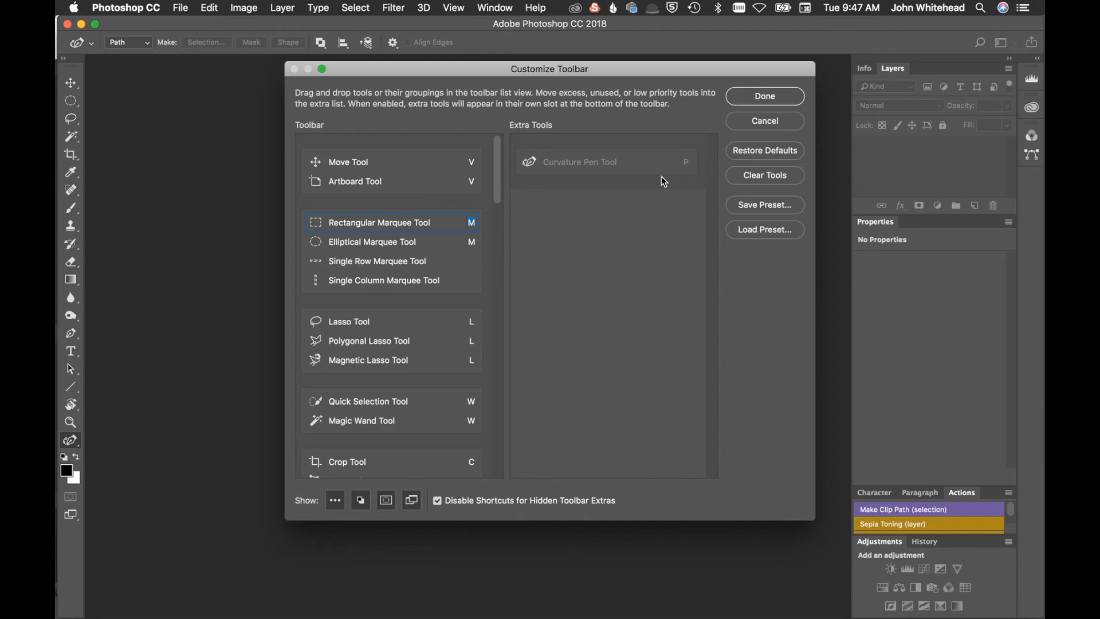
click(782, 98)
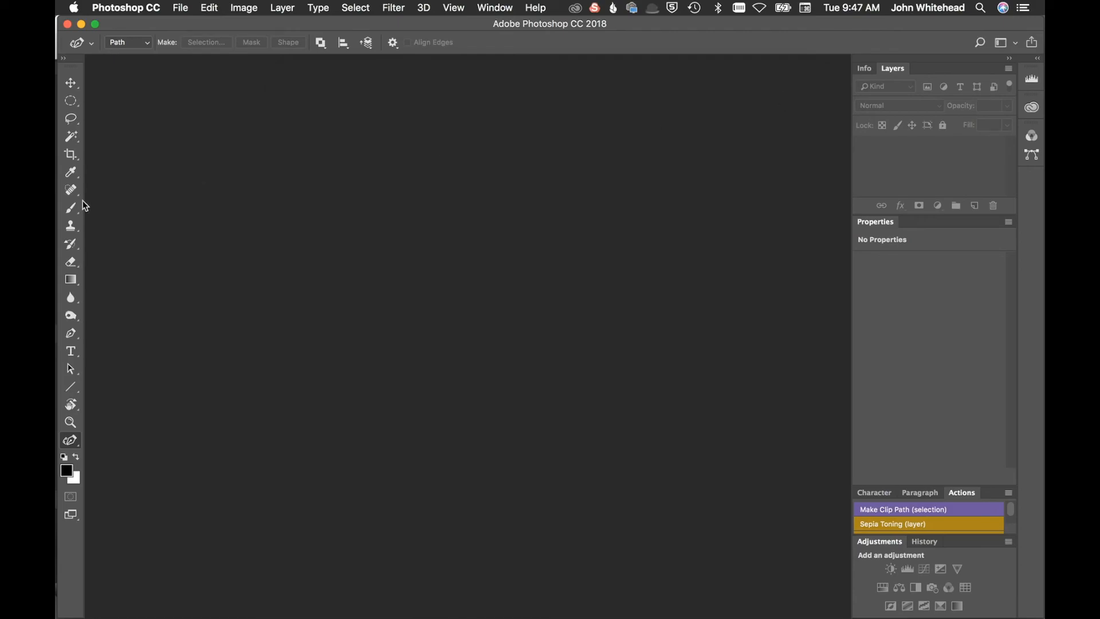
click(72, 118)
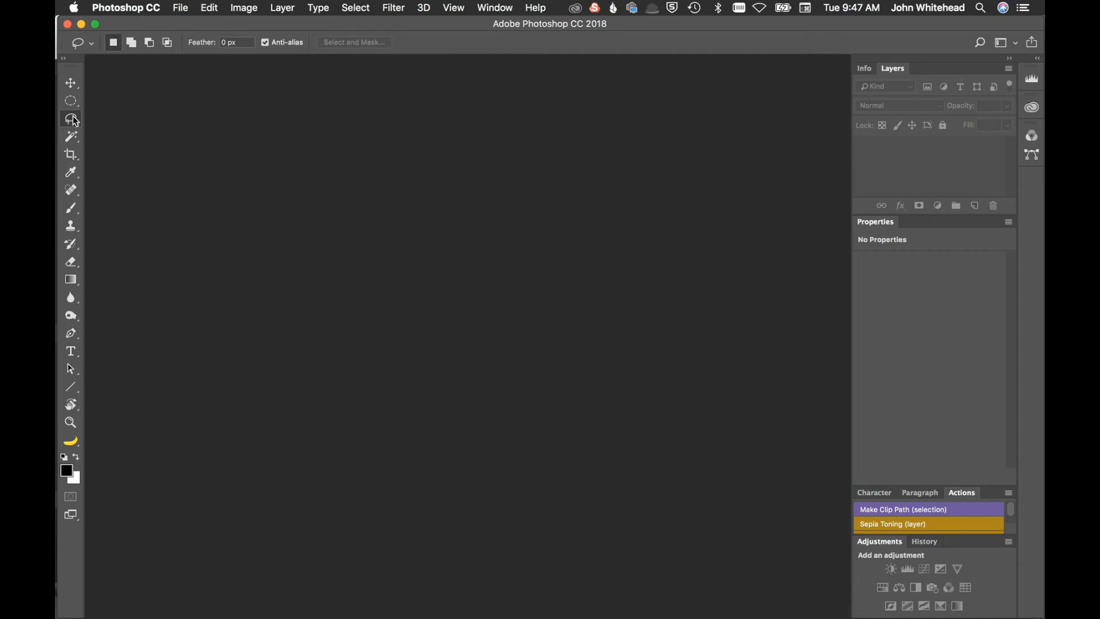
Restore the toolbar's standard ellipsis icon in place of the banana through toolbar customization, and reselect the Lasso tool.
click(73, 444)
click(136, 440)
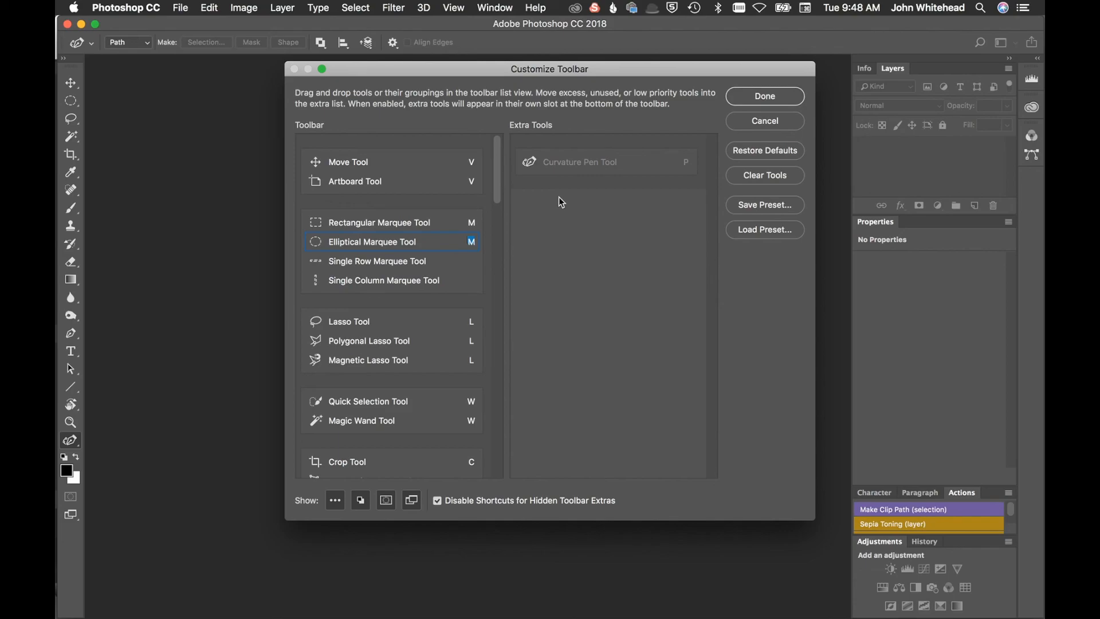
key(alt)
click(768, 97)
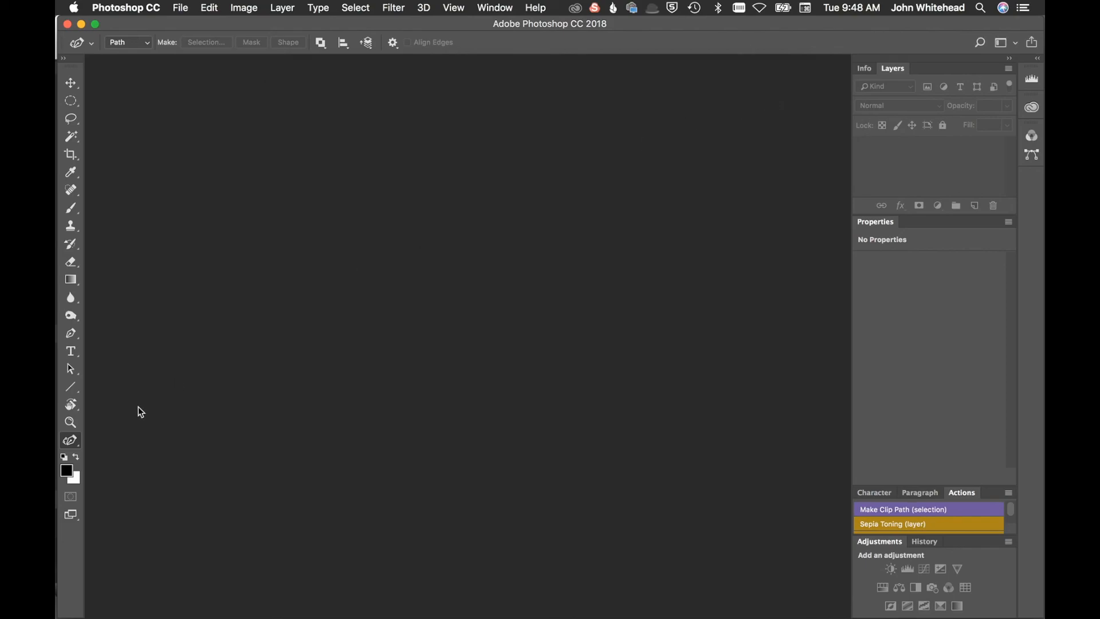
click(77, 439)
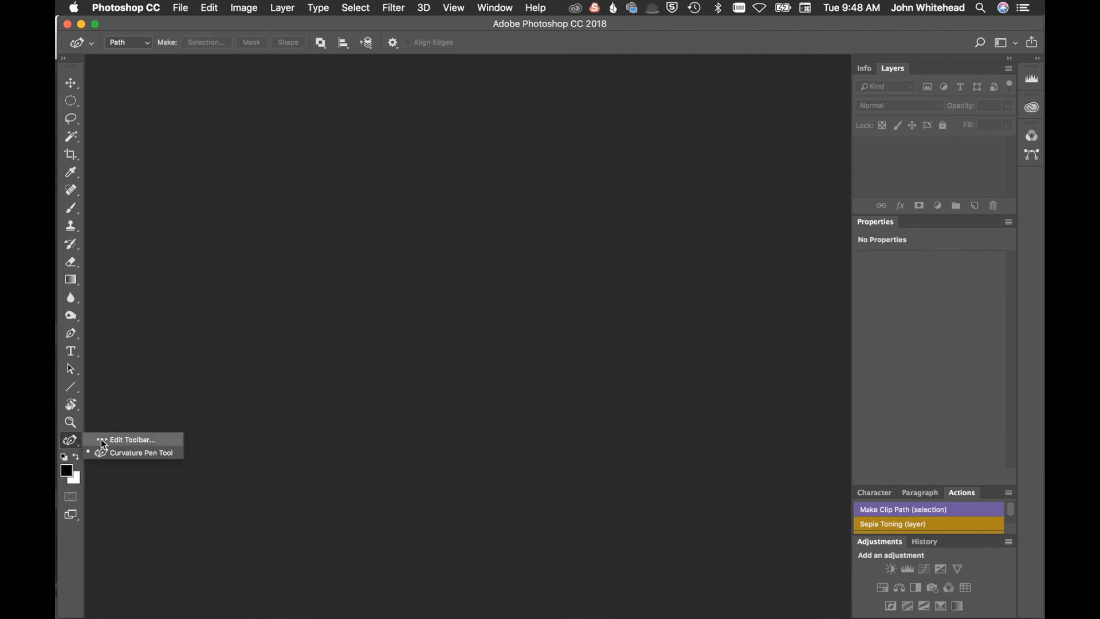
click(102, 439)
click(797, 99)
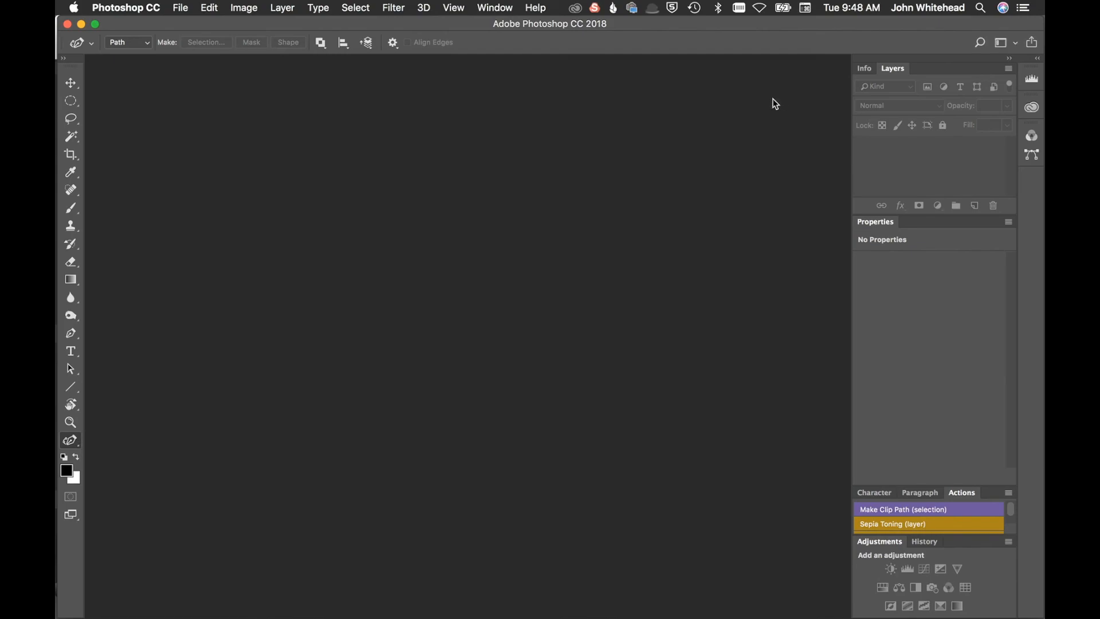
click(78, 120)
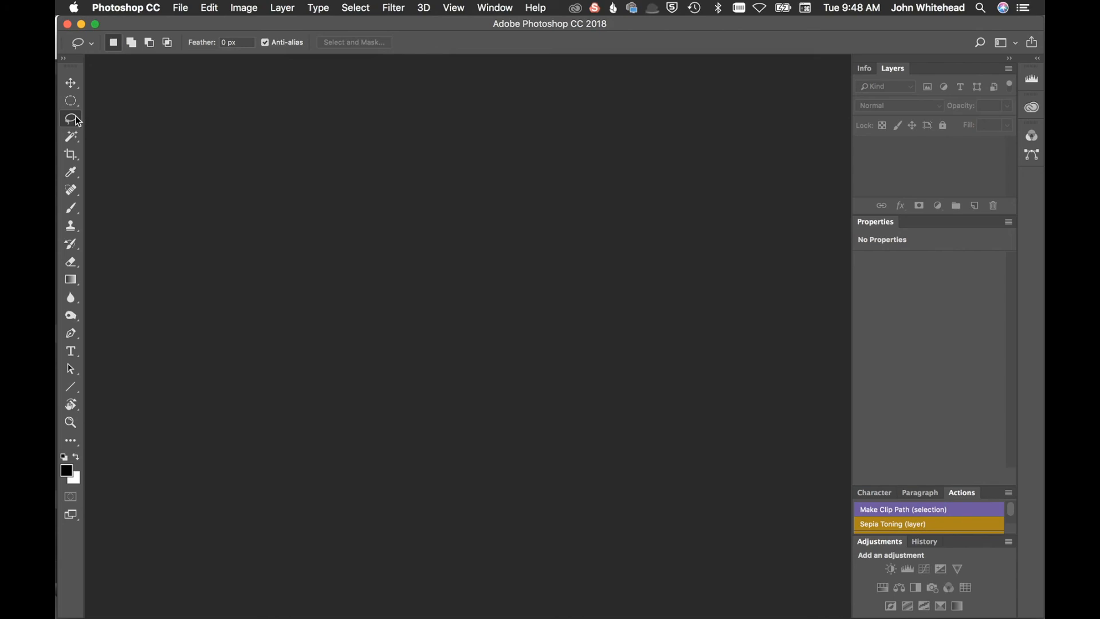